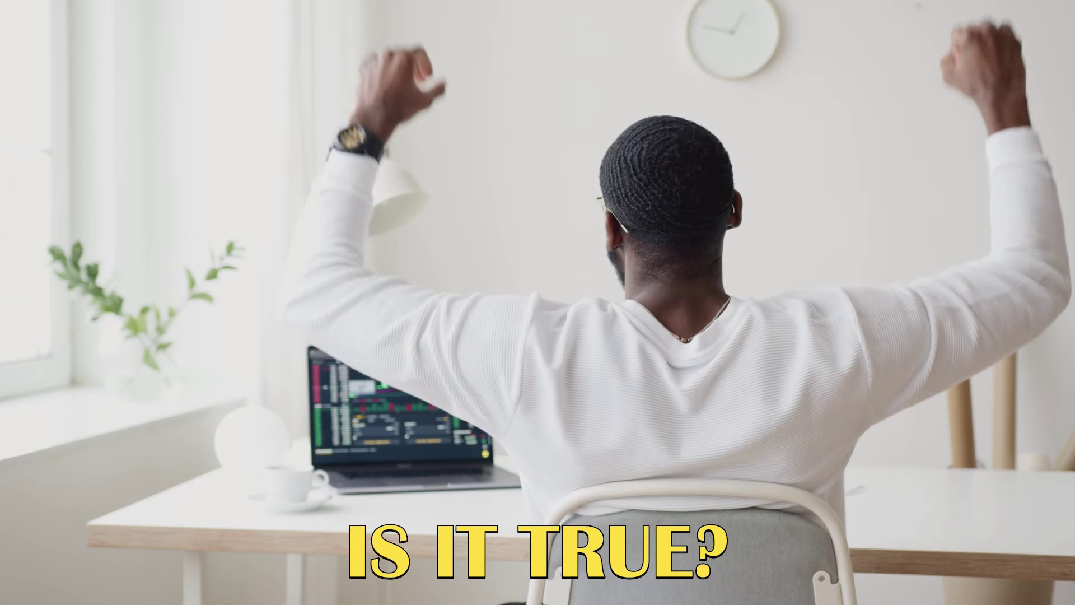
# - Bring the December 27–28 GBPJPY candles into view and toggle the AlgoTrade Pro signals on, then off
pyautogui.moveTo(407, 71); pyautogui.dragTo(750, 412)
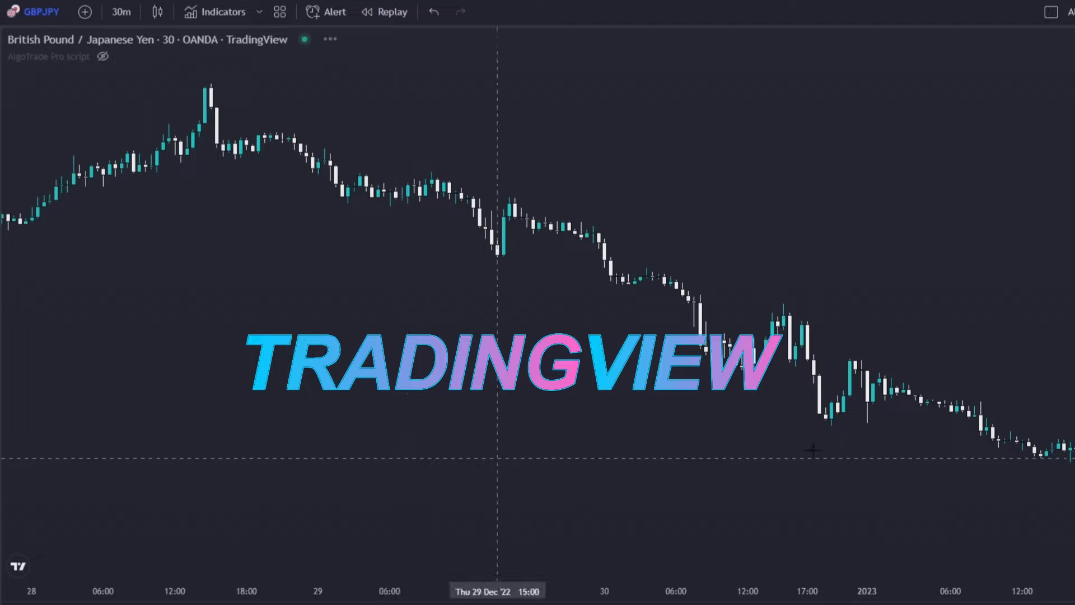
pyautogui.moveTo(675, 448); pyautogui.dragTo(896, 445)
pyautogui.moveTo(595, 459); pyautogui.dragTo(394, 401)
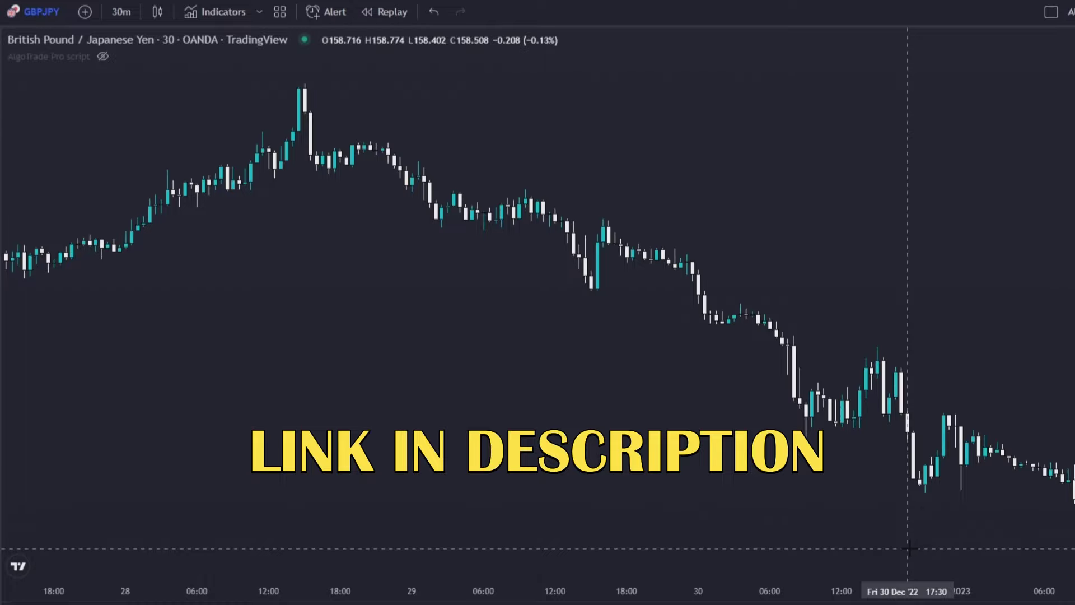
pyautogui.click(103, 56)
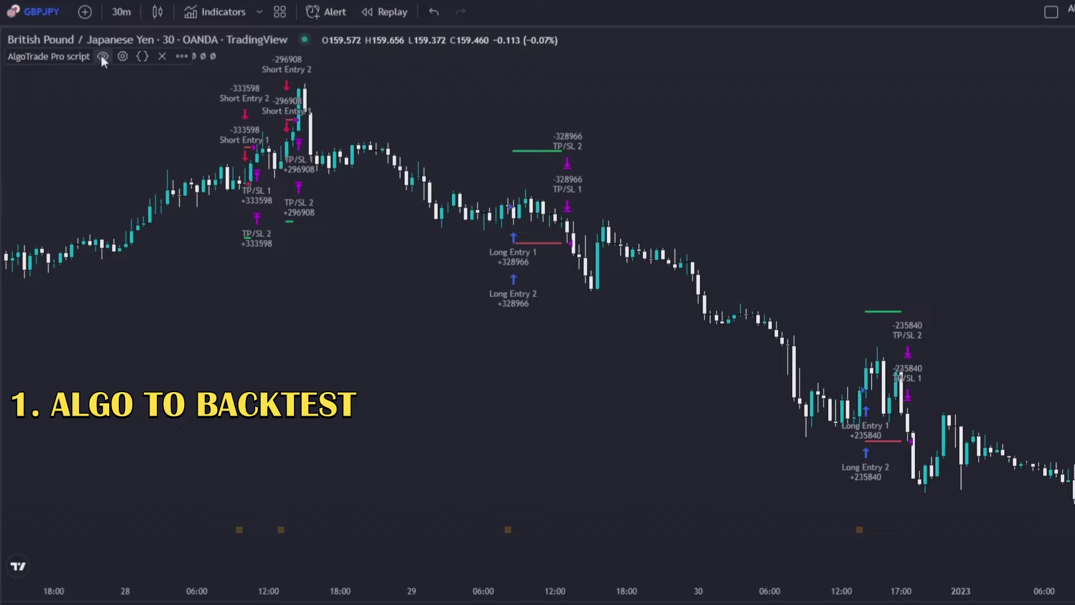
pyautogui.click(101, 55)
# - Switch the chart to 30-minute candles and pan back to earlier price history
pyautogui.click(120, 13)
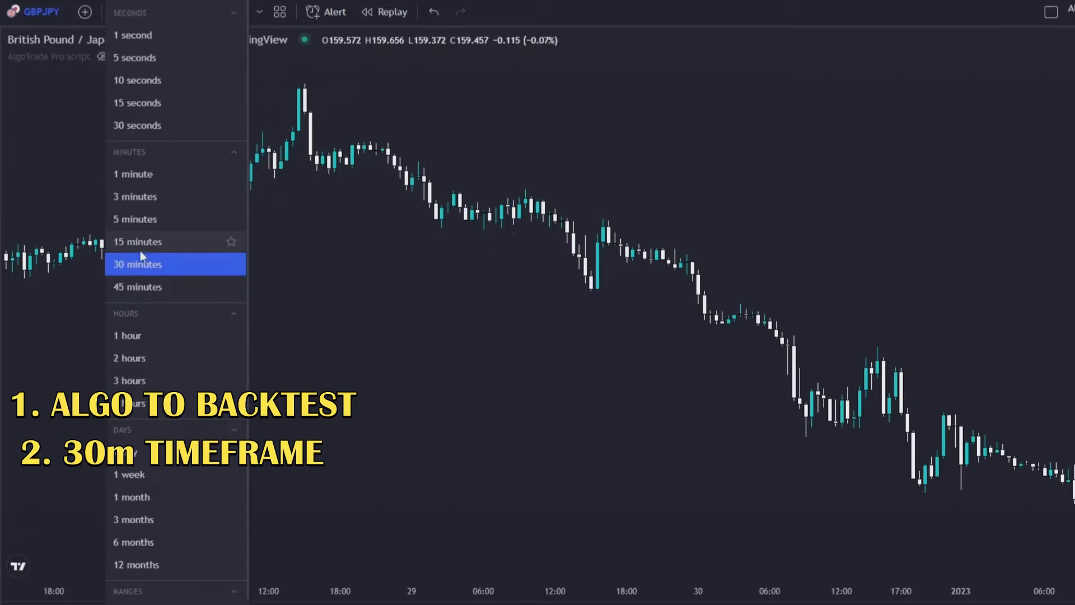
pyautogui.click(138, 266)
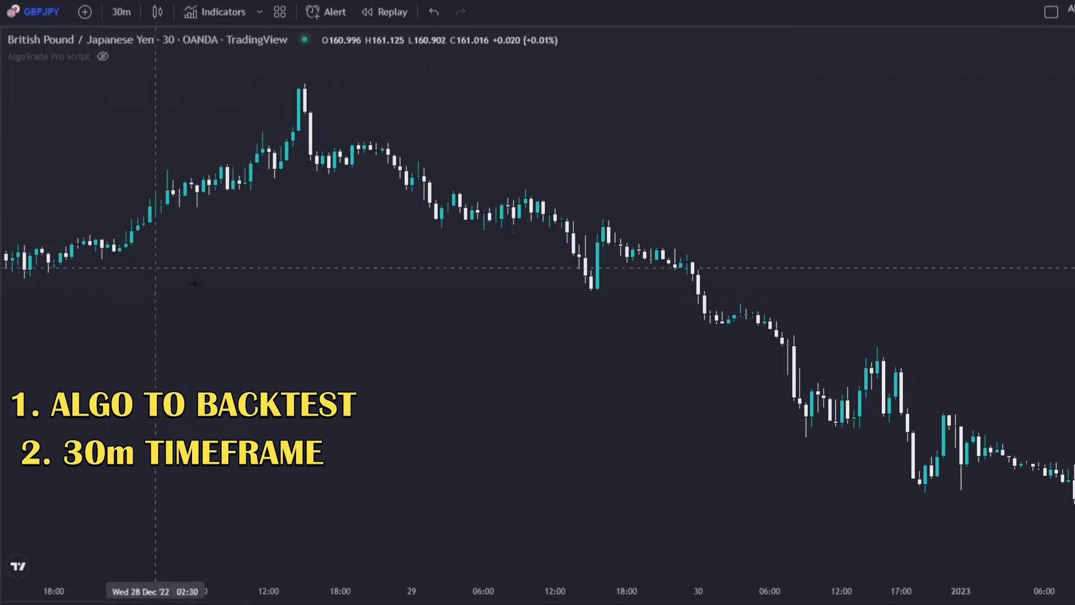
pyautogui.moveTo(257, 307); pyautogui.dragTo(588, 271)
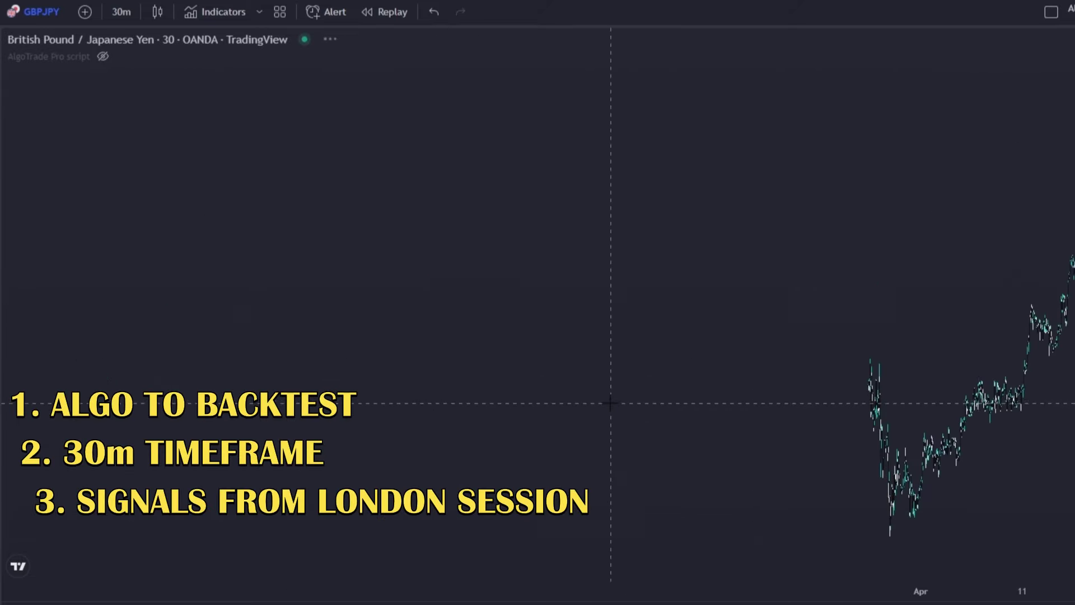
pyautogui.hscroll(-10, 473, 385)
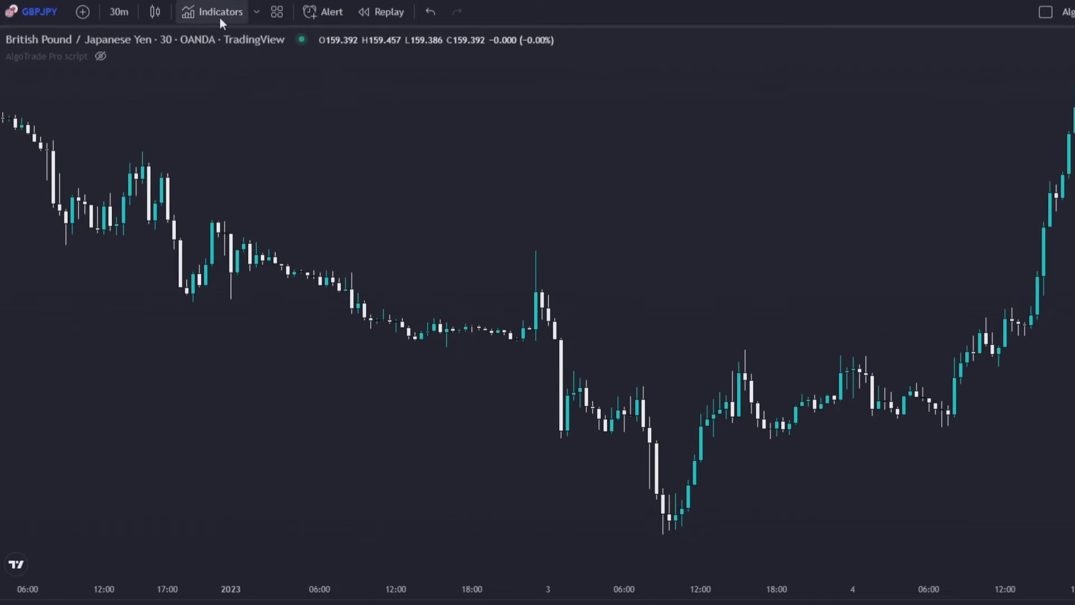
# - Search the Indicators dialog for 'macd'
pyautogui.click(221, 22)
pyautogui.write('macd')
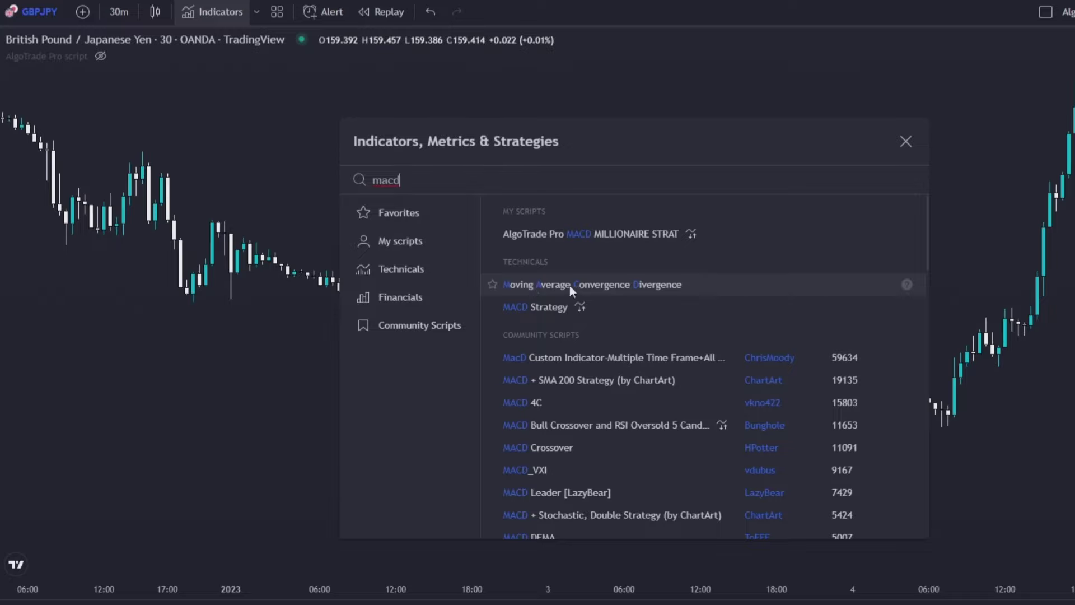
# - Add Moving Average Convergence Divergence, leaving its settings unchanged
pyautogui.click(599, 284)
pyautogui.press('Escape')
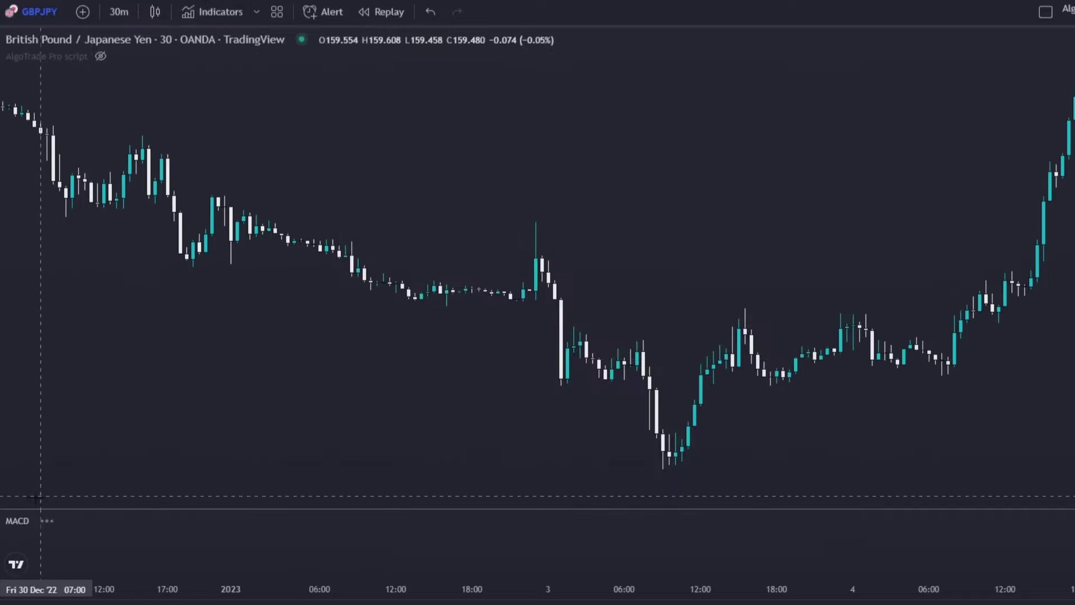
pyautogui.click(61, 521)
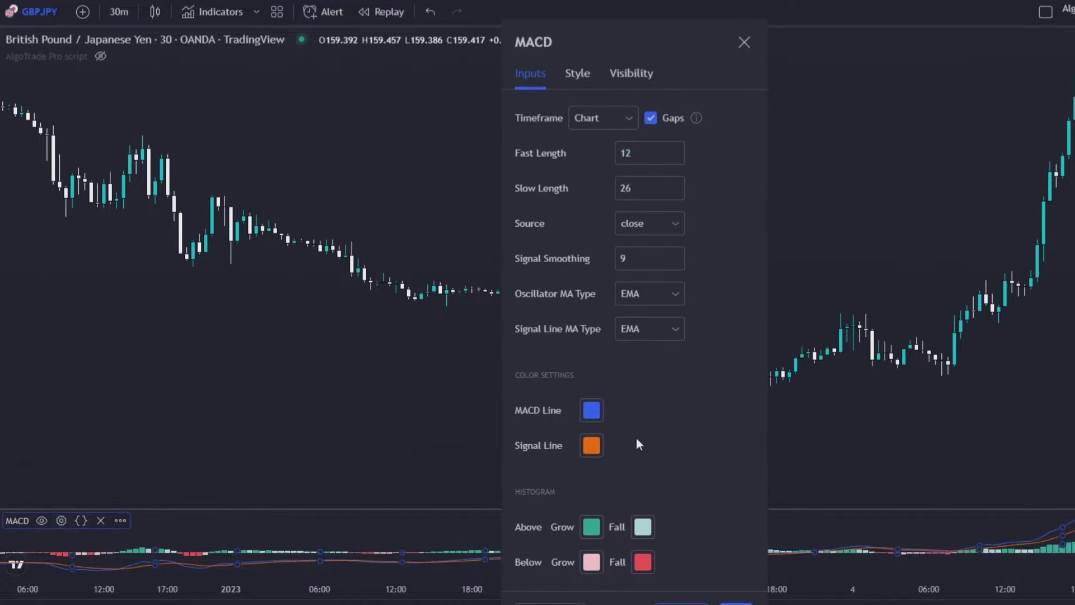
pyautogui.press('Escape')
# - Add a Moving Average Exponential with Length 200 to the GBPJPY chart
pyautogui.click(221, 22)
pyautogui.write('em')
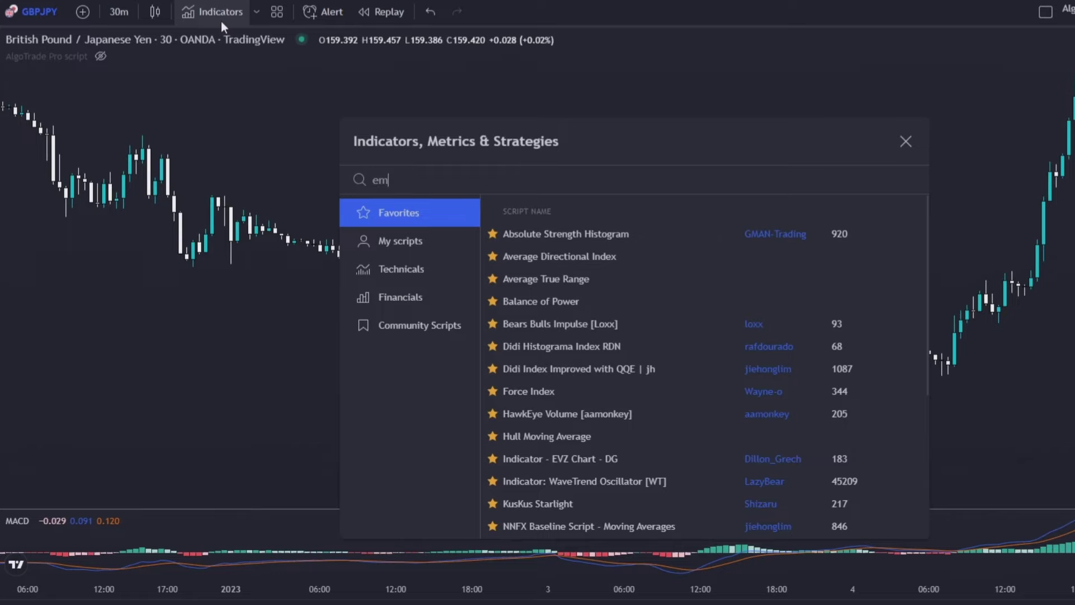
pyautogui.write('a')
pyautogui.click(556, 305)
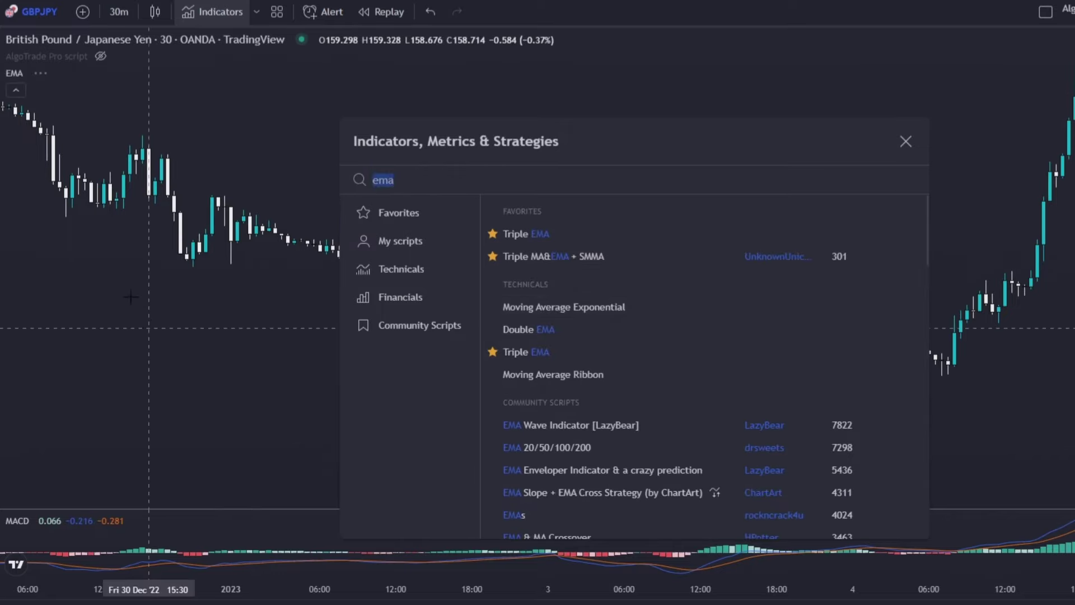
pyautogui.press('Escape')
pyautogui.click(55, 73)
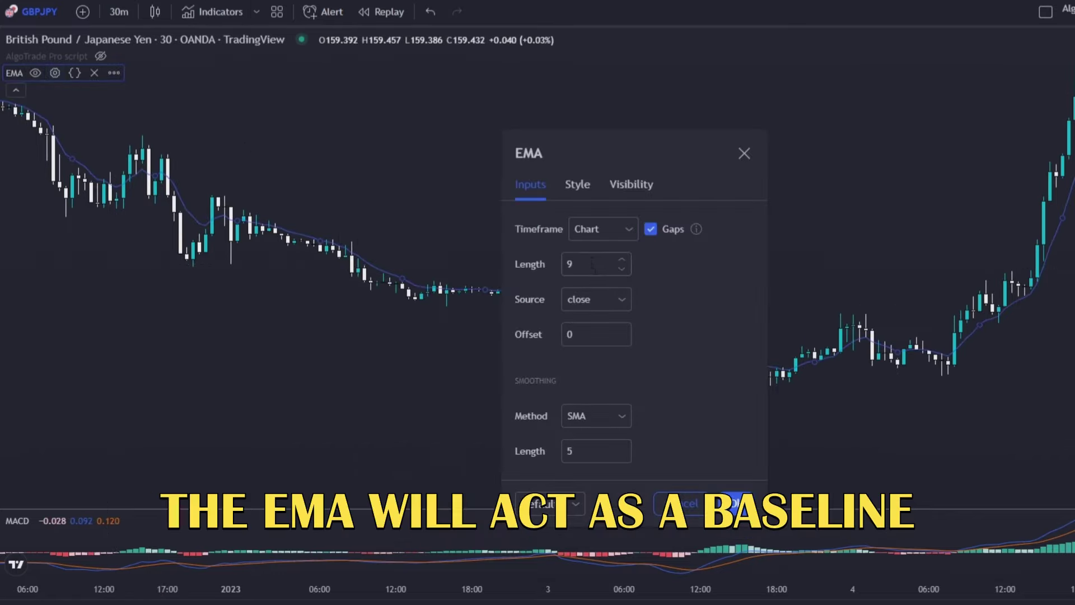
pyautogui.write('200')
pyautogui.click(427, 360)
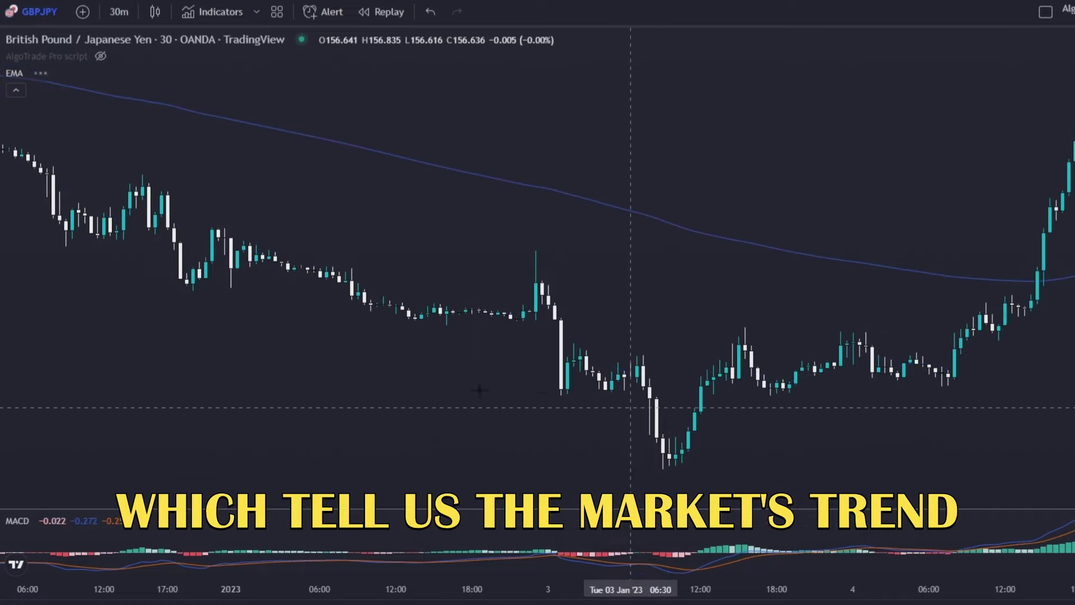
pyautogui.moveTo(569, 389)
pyautogui.mouseDown()
pyautogui.moveTo(683, 390)
pyautogui.moveTo(560, 390)
pyautogui.mouseUp()
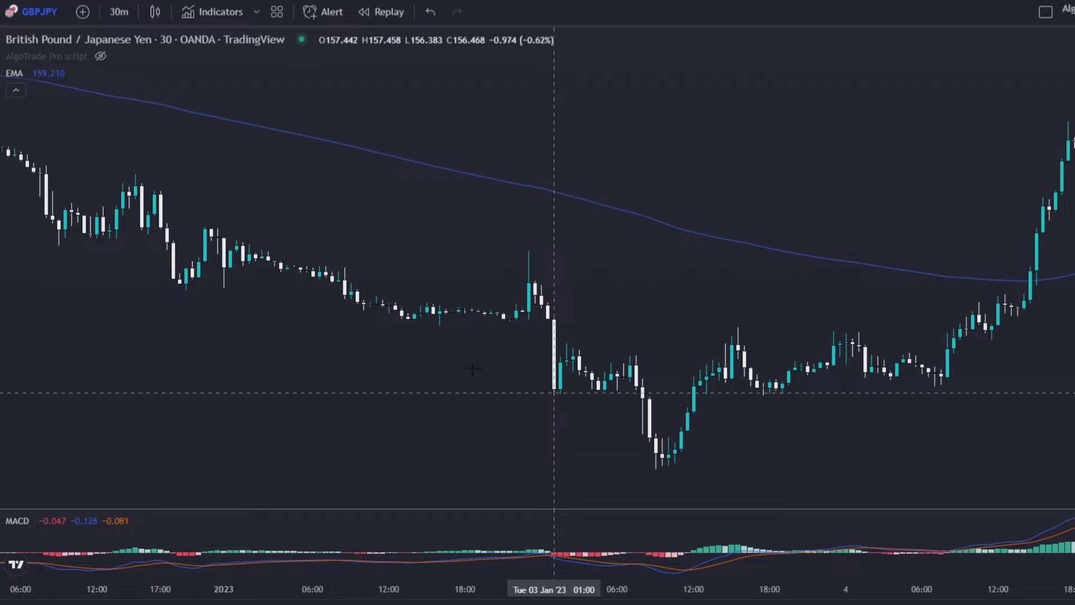
pyautogui.click(214, 12)
# - Add the Average True Range indicator from the indicator search
pyautogui.write('atr')
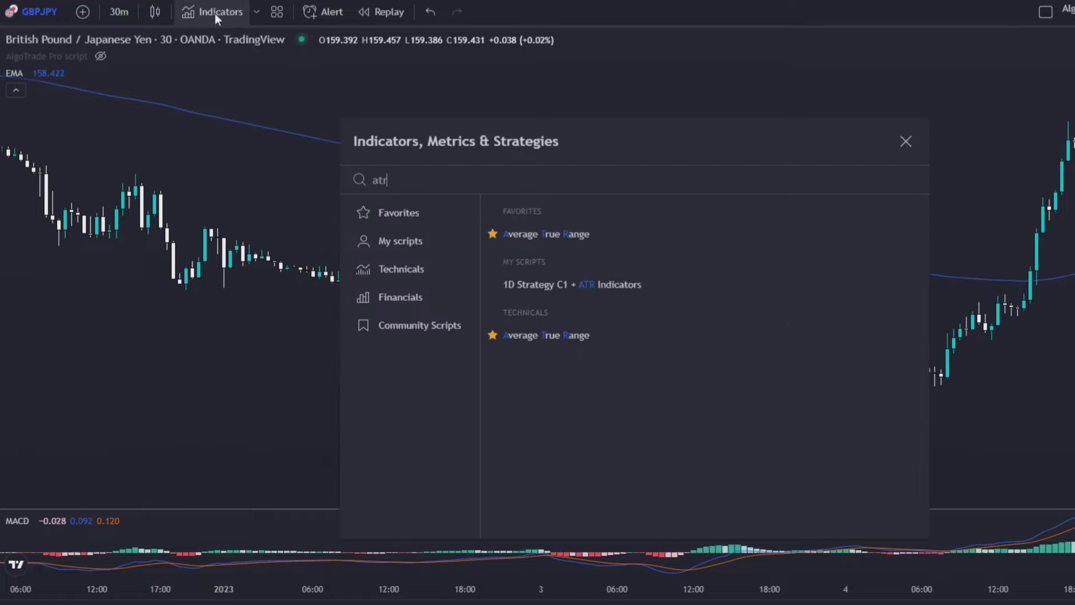
pyautogui.click(532, 232)
pyautogui.click(199, 353)
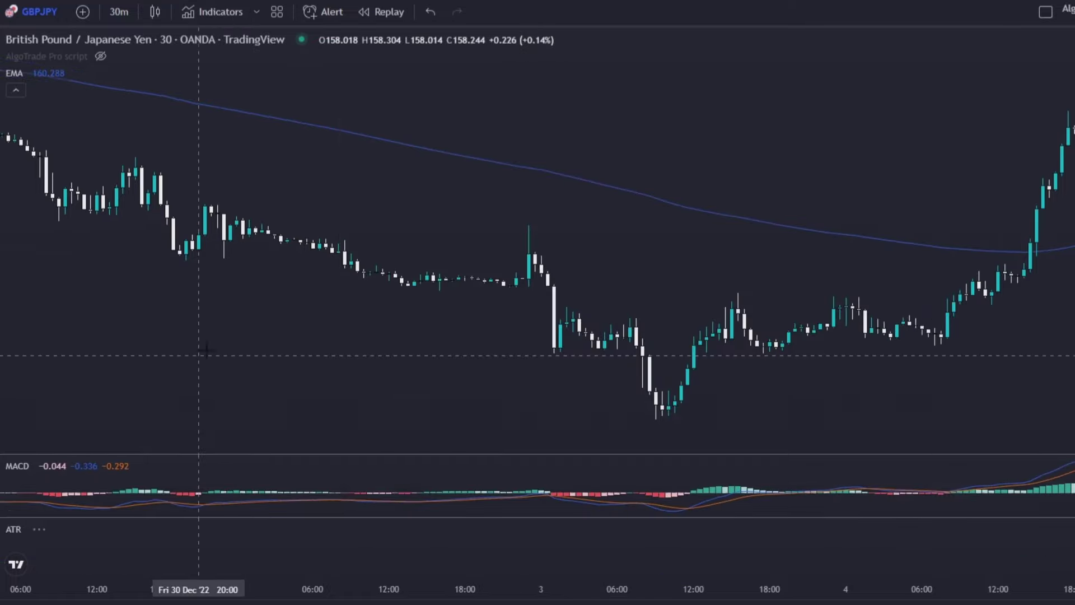
# - Keep the ATR's RMA smoothing, then shrink the ATR and price panes to enlarge MACD
pyautogui.click(53, 528)
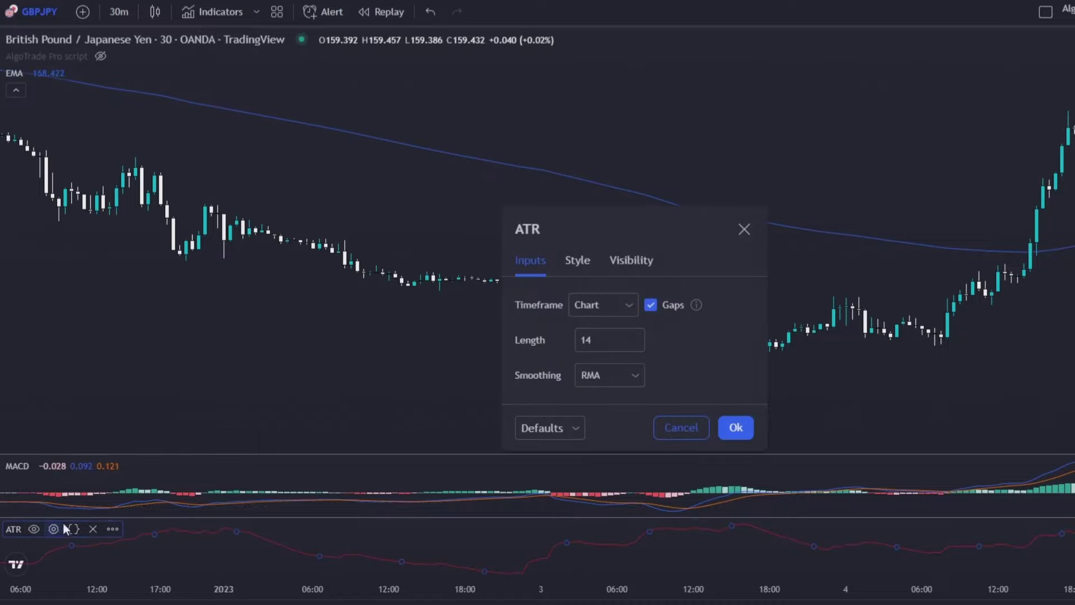
pyautogui.click(598, 402)
pyautogui.click(735, 429)
pyautogui.moveTo(504, 518); pyautogui.dragTo(506, 557)
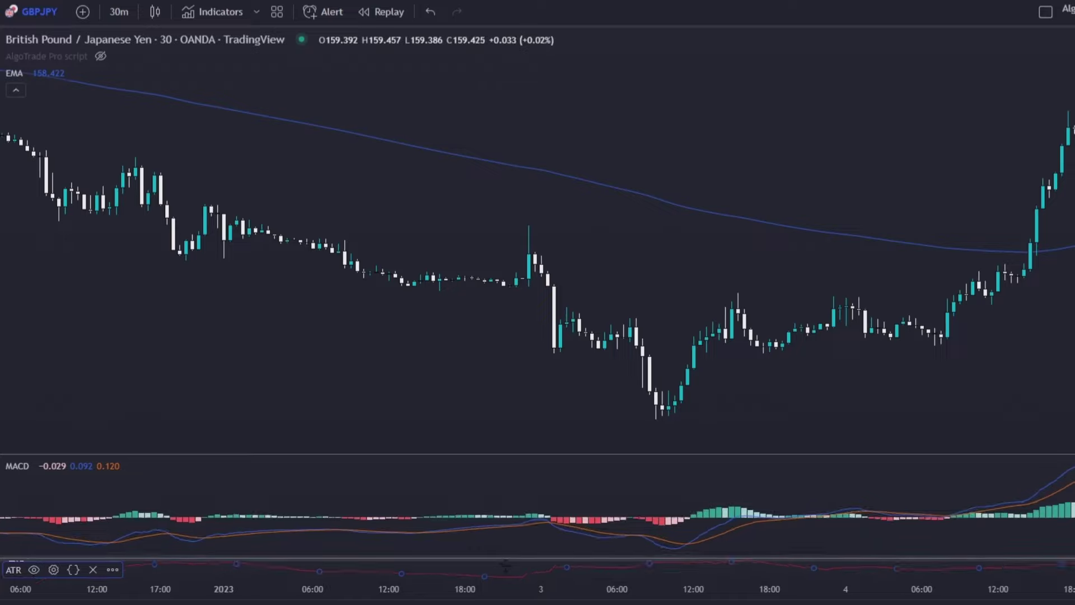
pyautogui.moveTo(513, 454); pyautogui.dragTo(514, 407)
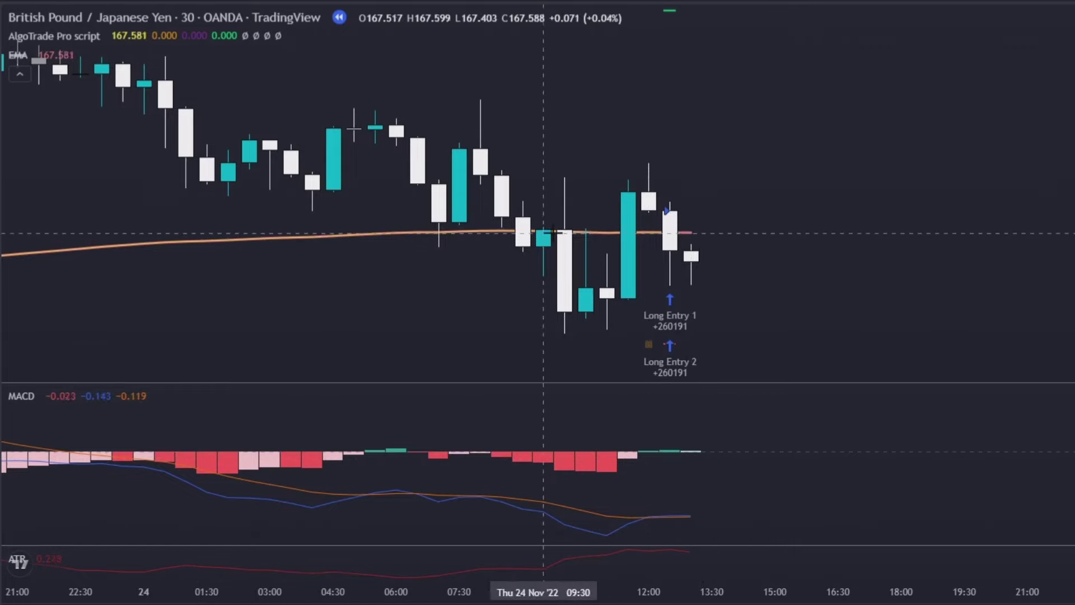
# - Place a long position at the GBPJPY entry candle with a lower stop and higher target
pyautogui.click(669, 211)
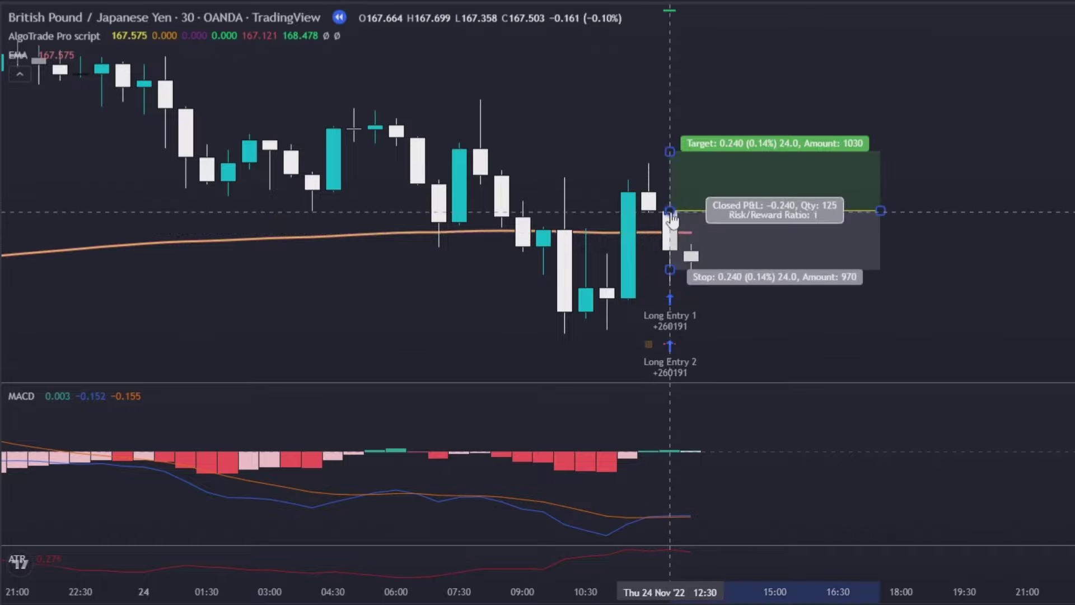
pyautogui.moveTo(671, 271); pyautogui.dragTo(669, 344)
pyautogui.moveTo(670, 152); pyautogui.dragTo(648, 17)
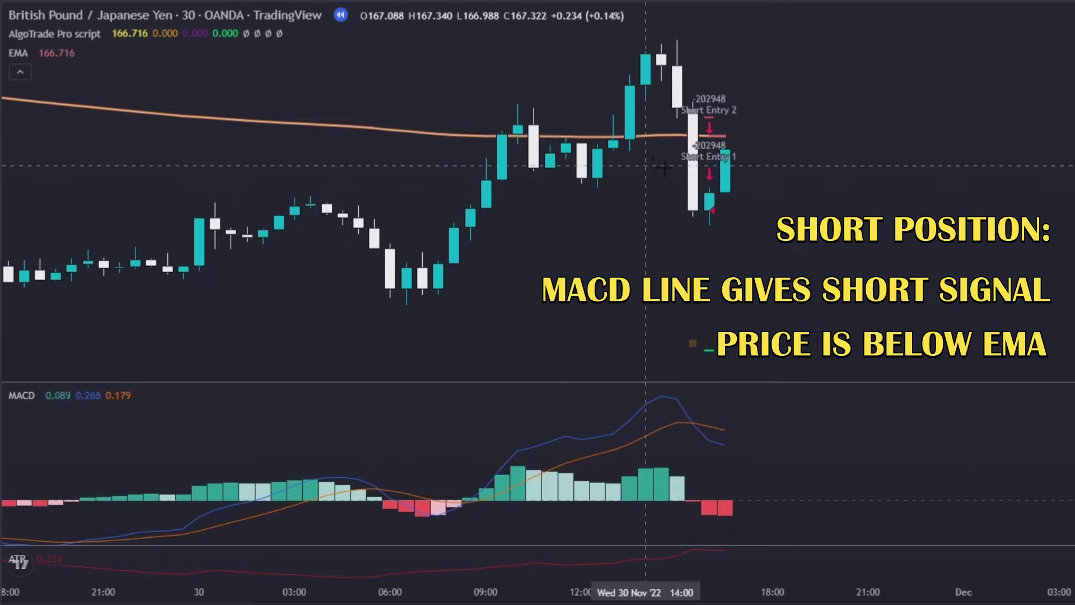
# - Place a short at the 30 Nov entry with a higher stop and lower target, then replay forward
pyautogui.click(710, 210)
pyautogui.moveTo(706, 158); pyautogui.dragTo(694, 116)
pyautogui.moveTo(709, 263); pyautogui.dragTo(709, 352)
pyautogui.moveTo(915, 207); pyautogui.dragTo(1064, 210)
pyautogui.hotkey('shift', 'Down')
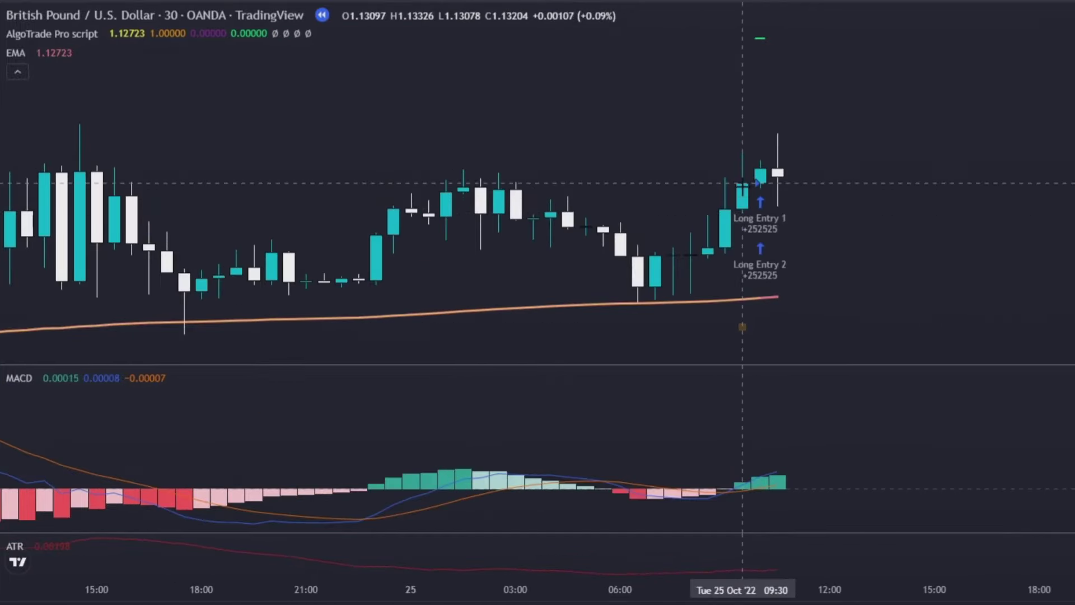
# - Place a GBPUSD long position with a 396-tick stop and 594-tick target, then view the result
pyautogui.click(759, 183)
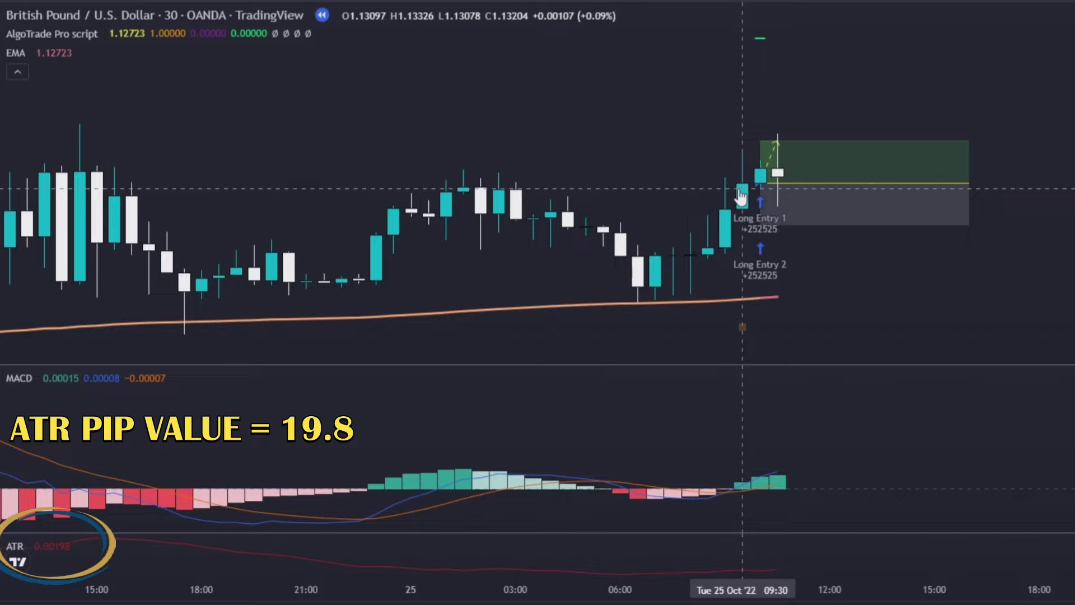
pyautogui.doubleClick(778, 191)
pyautogui.write('396')
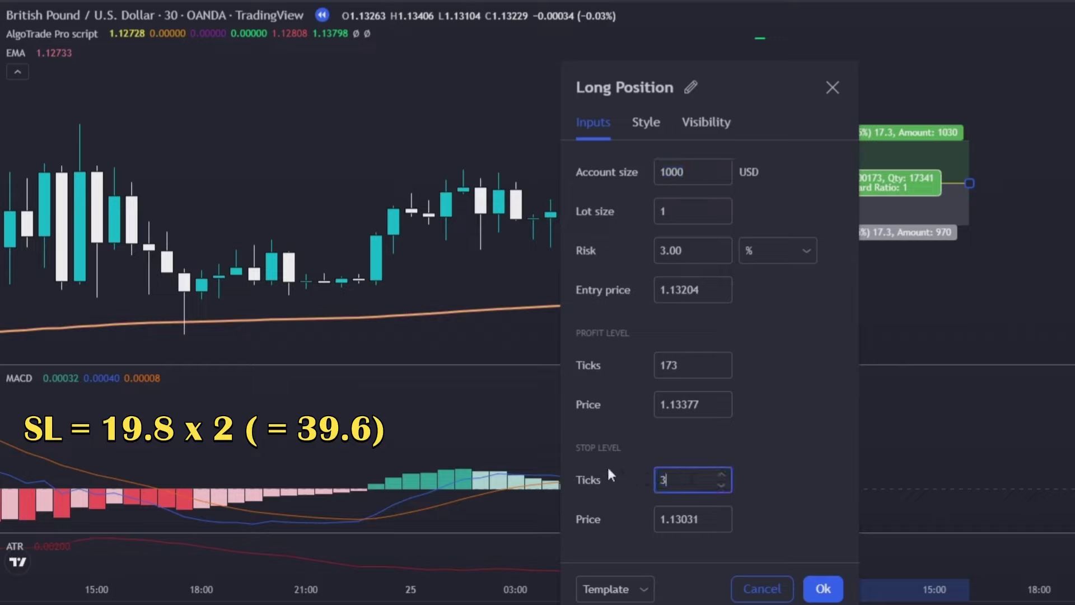
pyautogui.click(669, 370)
pyautogui.write('594')
pyautogui.click(750, 404)
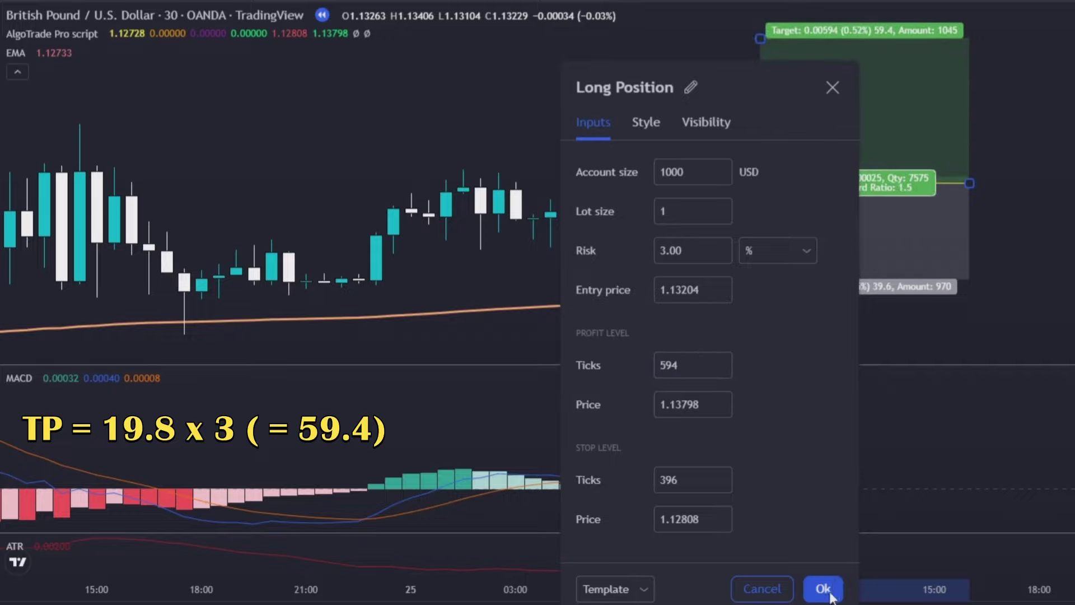
pyautogui.click(823, 589)
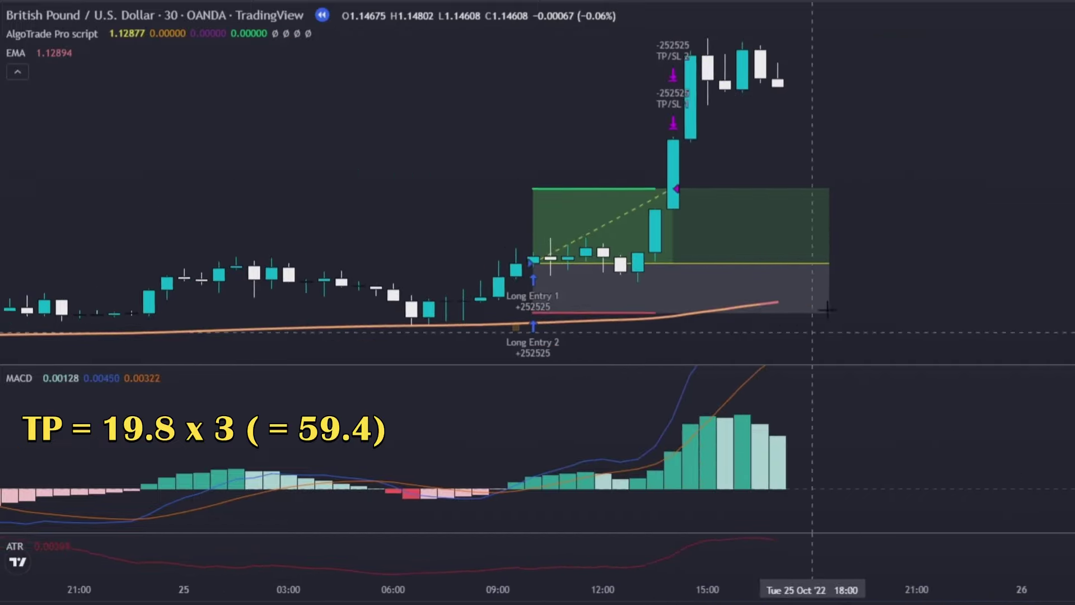
pyautogui.moveTo(863, 262); pyautogui.dragTo(945, 258)
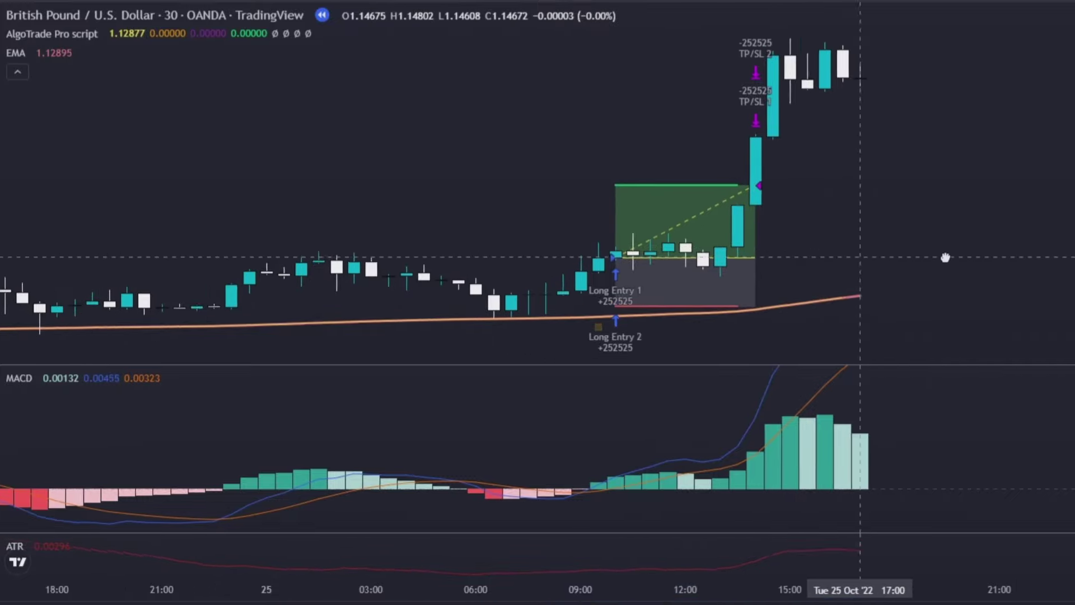
pyautogui.hscroll(-5, 923, 258)
pyautogui.scroll(2, 896, 260)
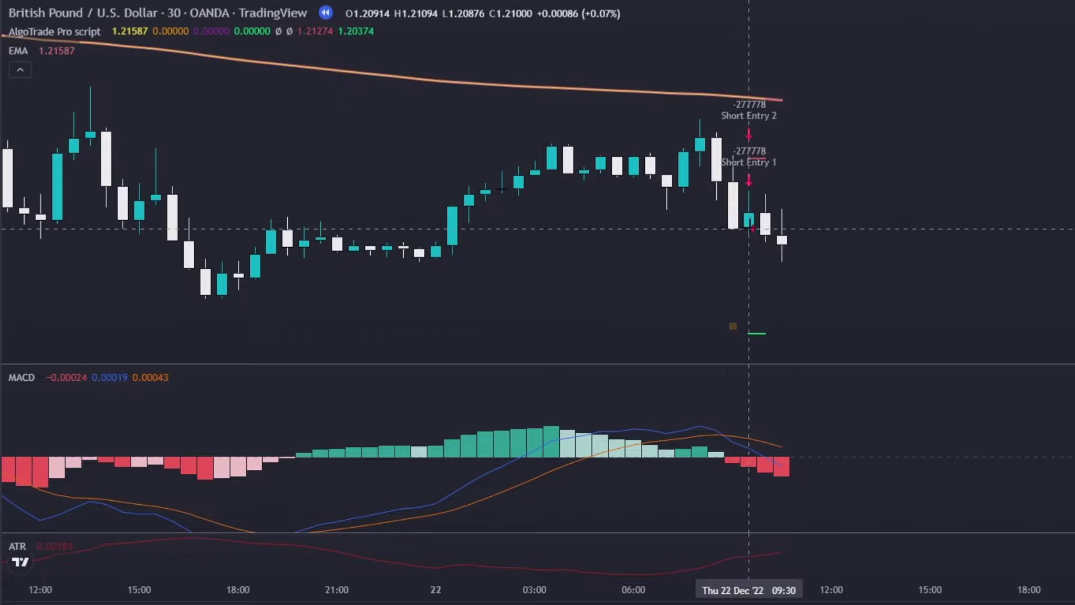
# - Place a 22 Dec GBPUSD short with a 362-tick stop and 543-tick target, then replay forward
pyautogui.click(749, 228)
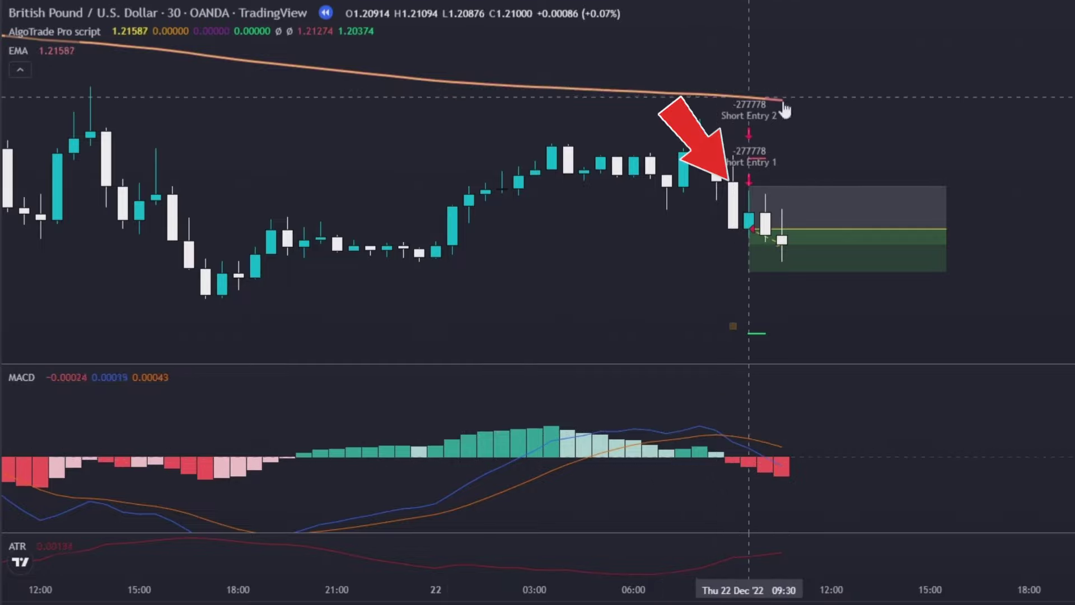
pyautogui.doubleClick(781, 248)
pyautogui.click(690, 490)
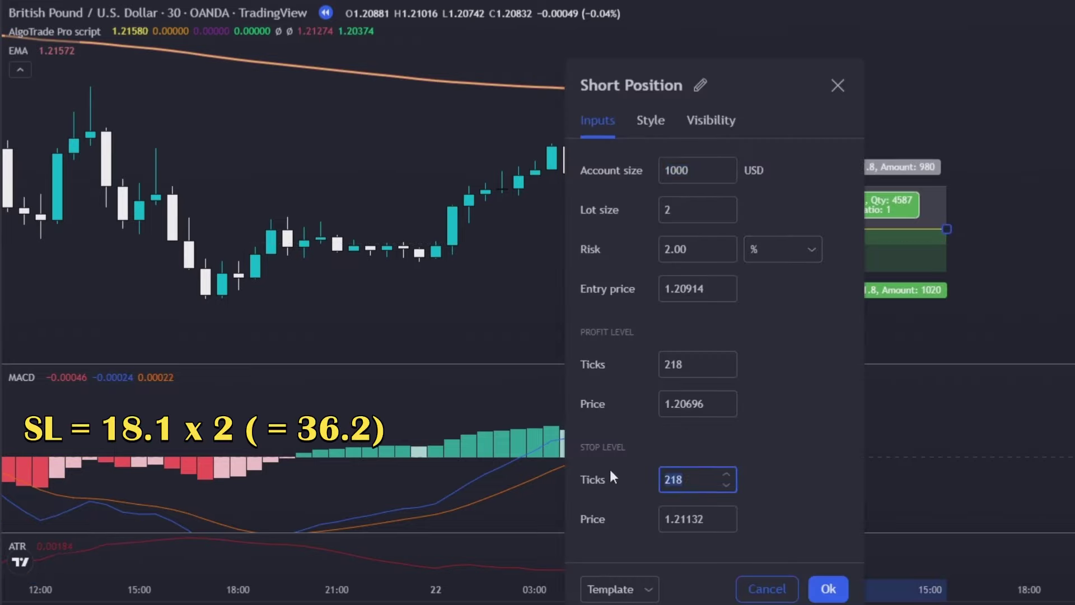
pyautogui.write('362')
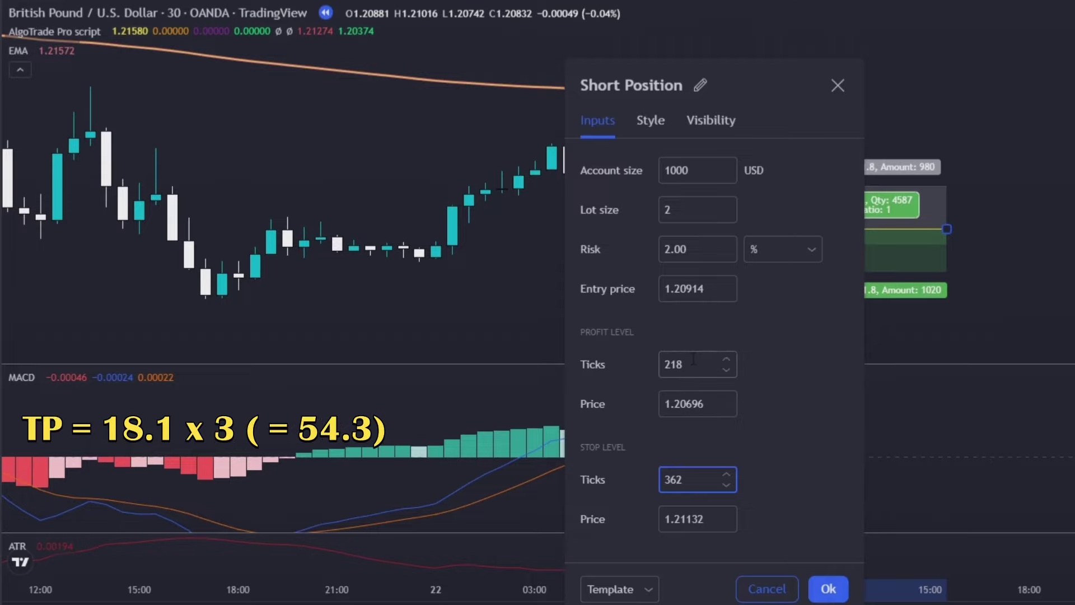
pyautogui.click(693, 359)
pyautogui.write('543')
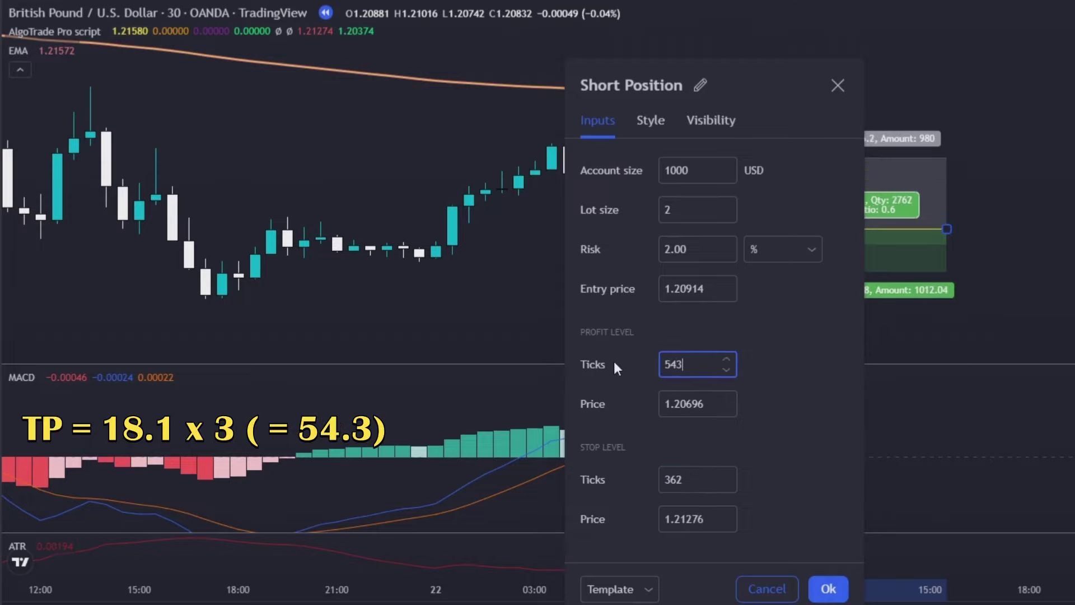
pyautogui.press('Return')
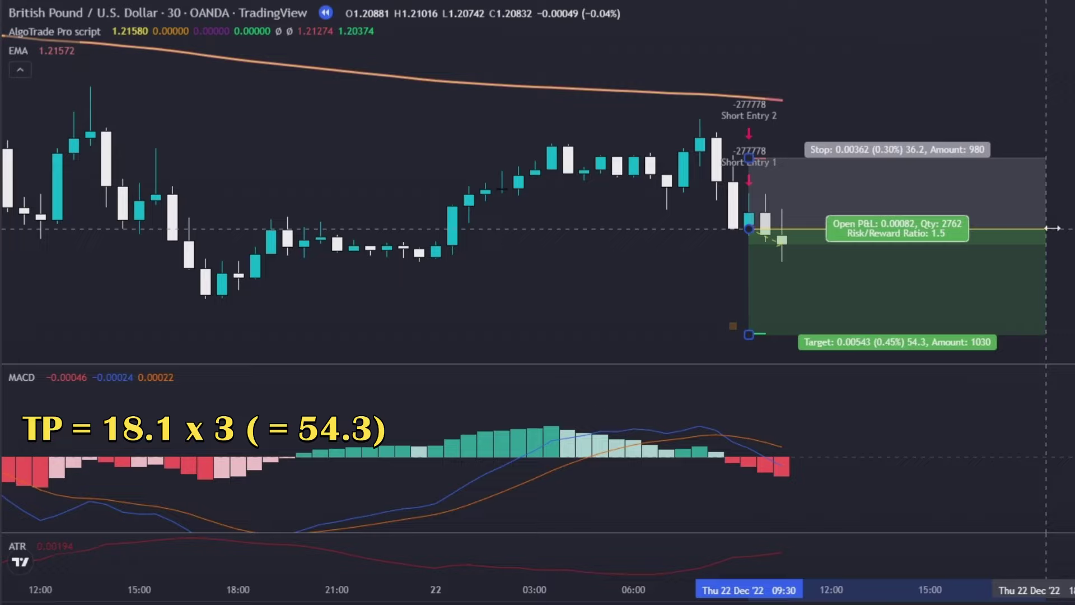
pyautogui.hotkey('shift', 'Down')
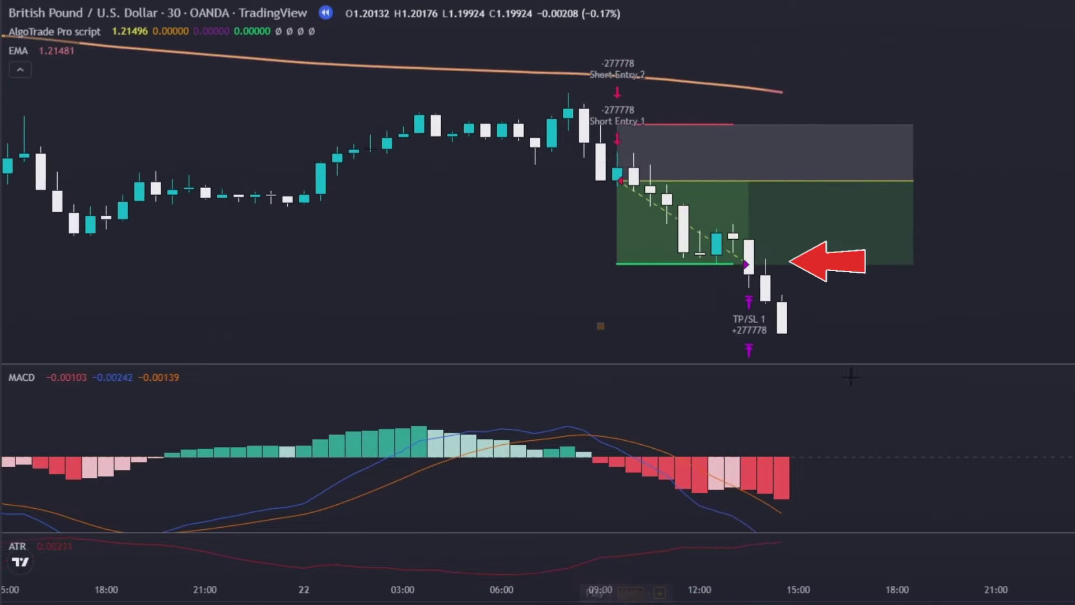
# - Trim the short position box to end at its exit and pan to later bars
pyautogui.moveTo(929, 197); pyautogui.dragTo(765, 181)
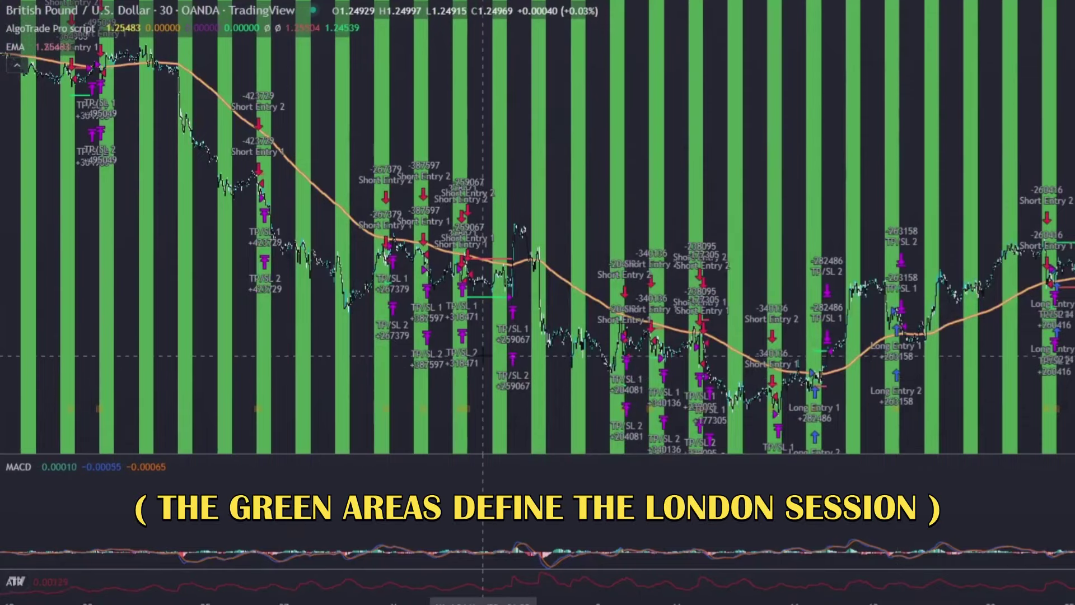
pyautogui.hscroll(-5, 483, 355)
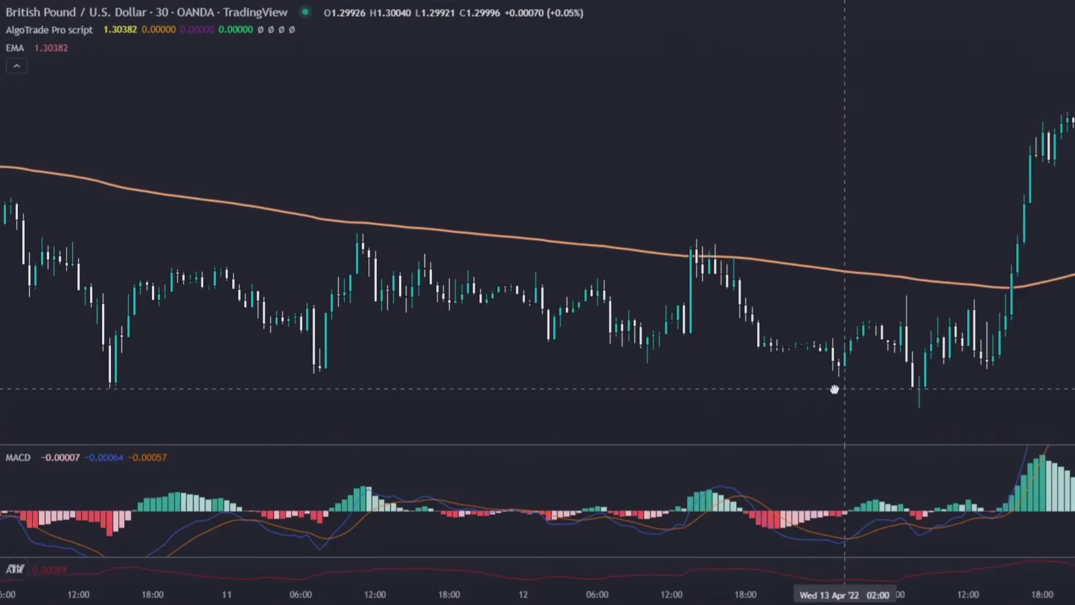
pyautogui.moveTo(834, 386); pyautogui.dragTo(523, 367)
pyautogui.moveTo(834, 379); pyautogui.dragTo(487, 367)
# - Check the AlgoTrade Pro script's 0.02 Risk Per Trade, then select the strategy settings table
pyautogui.click(127, 30)
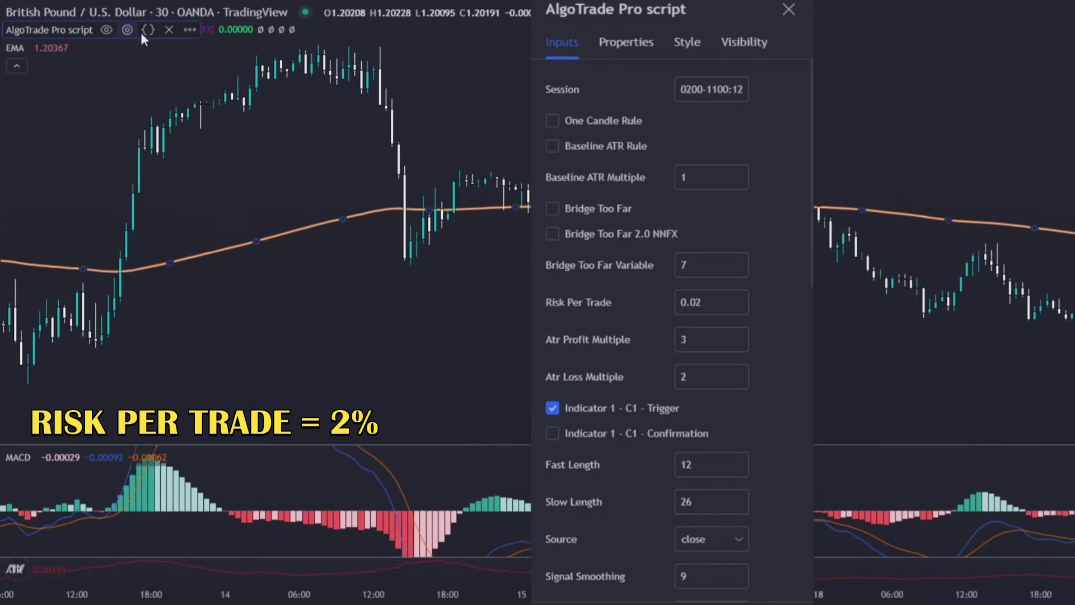
pyautogui.click(703, 302)
pyautogui.press('Escape')
pyautogui.moveTo(888, 388); pyautogui.dragTo(616, 372)
pyautogui.moveTo(76, 81); pyautogui.dragTo(224, 410)
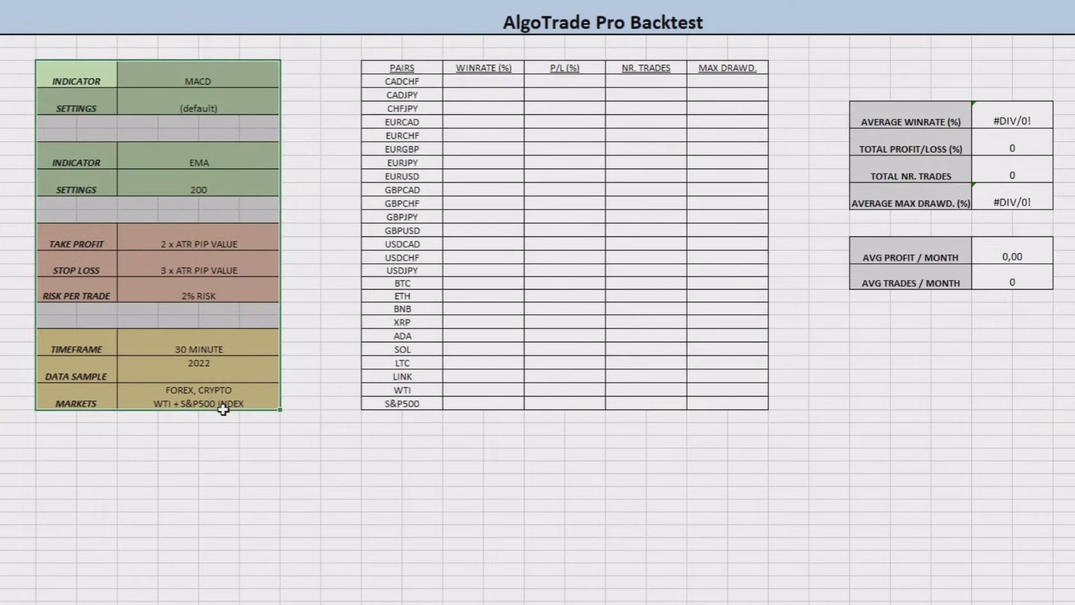
# - Select the whole results table and the summary figures block
pyautogui.moveTo(402, 68); pyautogui.dragTo(733, 403)
pyautogui.moveTo(899, 114); pyautogui.dragTo(943, 278)
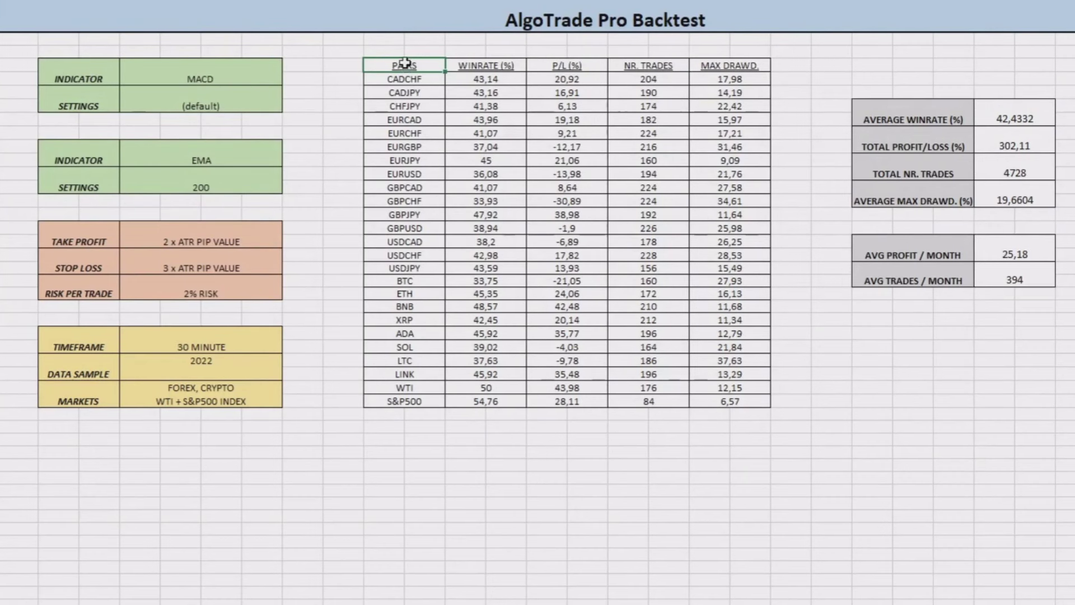
# - Highlight the finished results table and strategy settings, then mark forex pairs CADCHF to USDJPY
pyautogui.moveTo(405, 65); pyautogui.dragTo(750, 401)
pyautogui.moveTo(81, 73); pyautogui.dragTo(262, 402)
pyautogui.click(383, 477)
pyautogui.moveTo(414, 79); pyautogui.dragTo(421, 270)
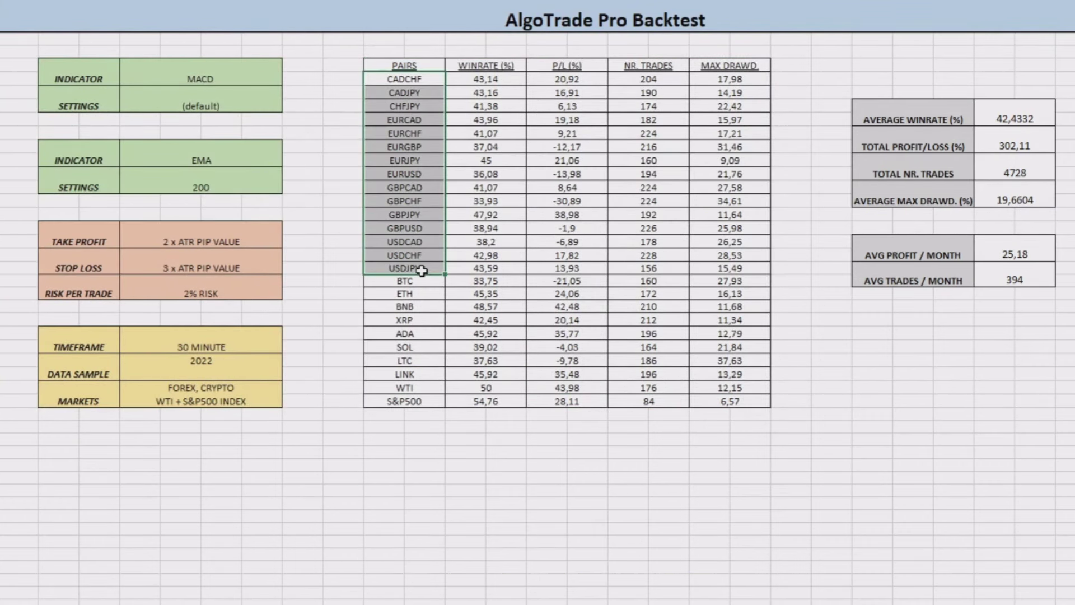
pyautogui.click(347, 266)
pyautogui.moveTo(384, 280); pyautogui.dragTo(417, 373)
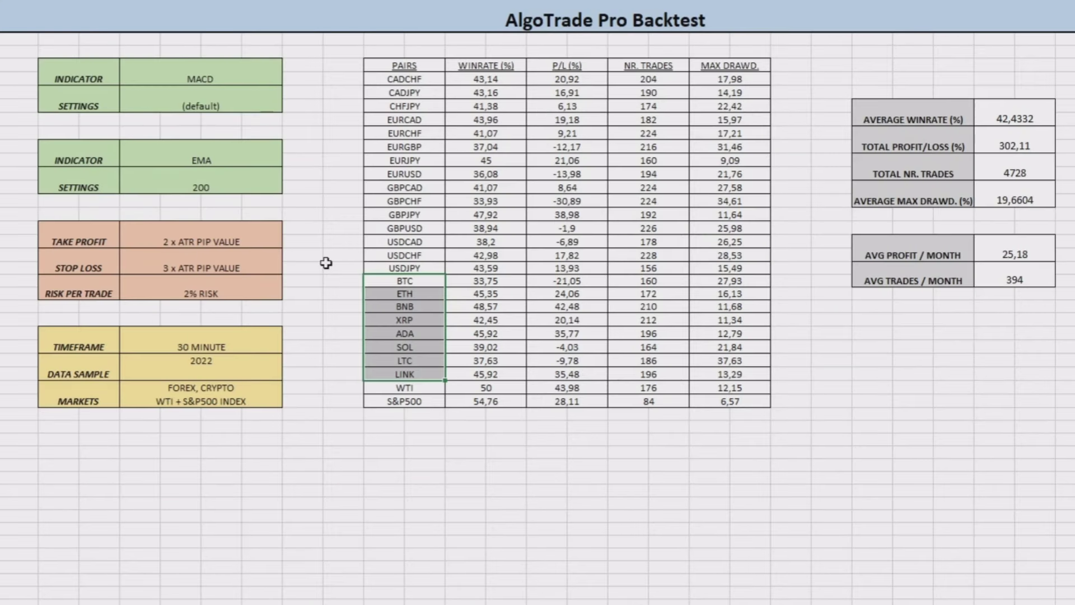
pyautogui.click(345, 291)
pyautogui.click(407, 387)
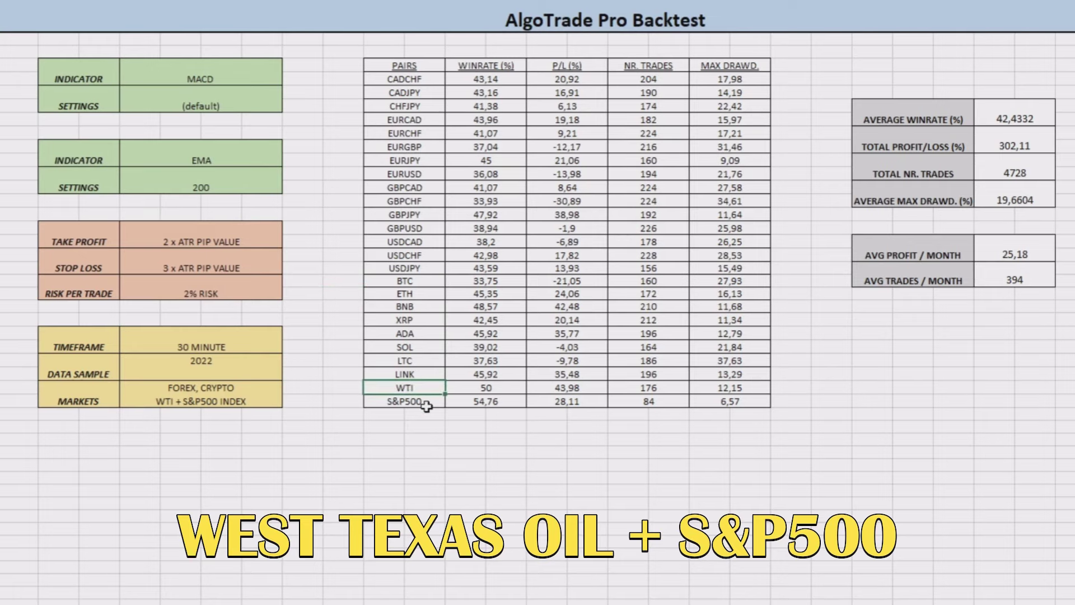
pyautogui.click(429, 399)
pyautogui.click(434, 400)
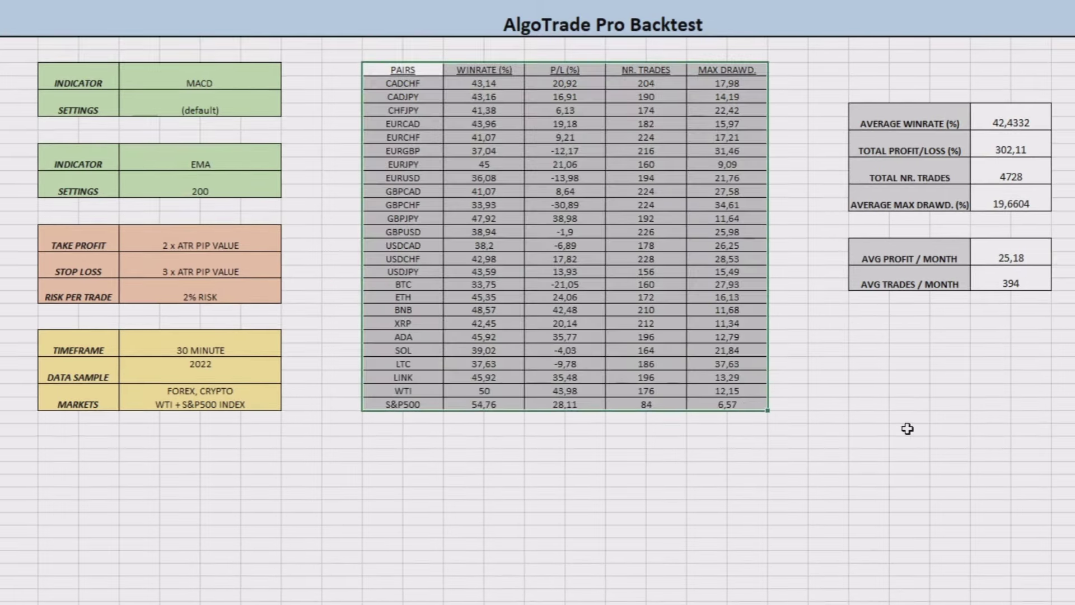
pyautogui.click(911, 426)
pyautogui.click(1037, 190)
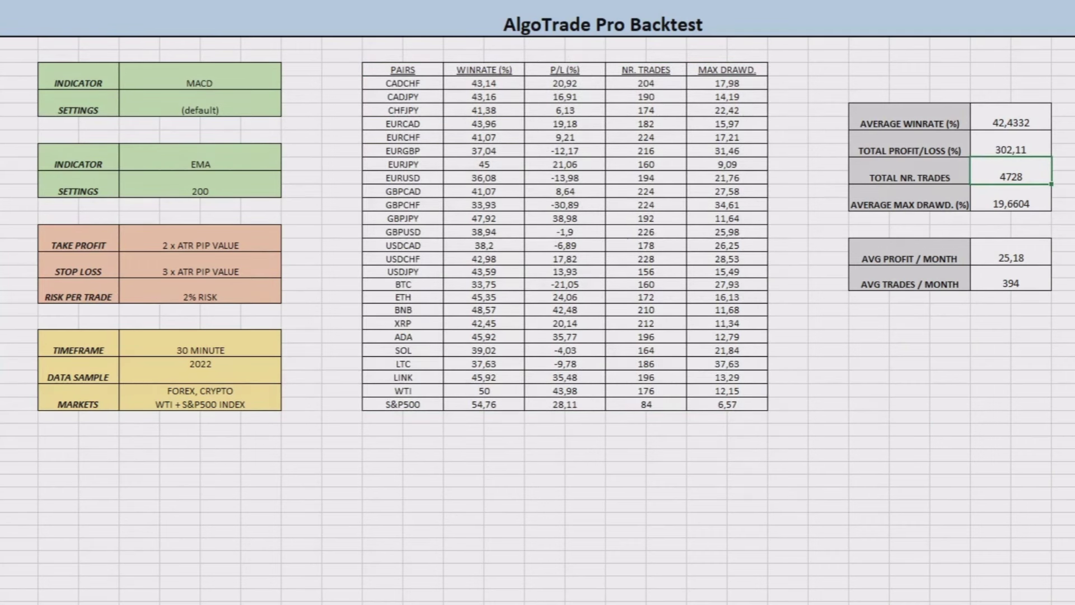
pyautogui.moveTo(917, 124); pyautogui.dragTo(1004, 121)
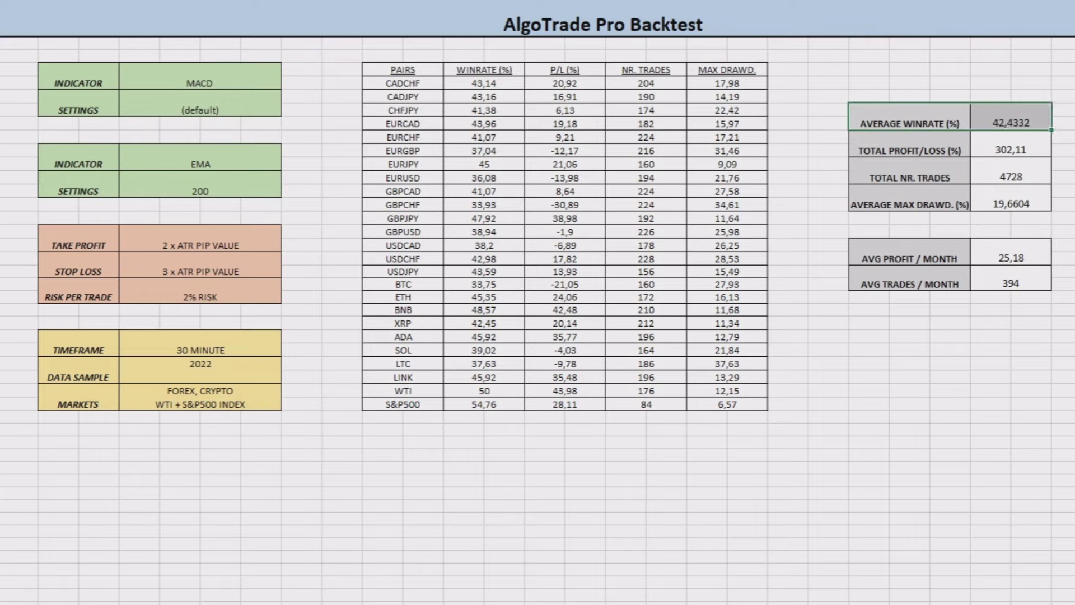
pyautogui.moveTo(495, 84); pyautogui.dragTo(516, 406)
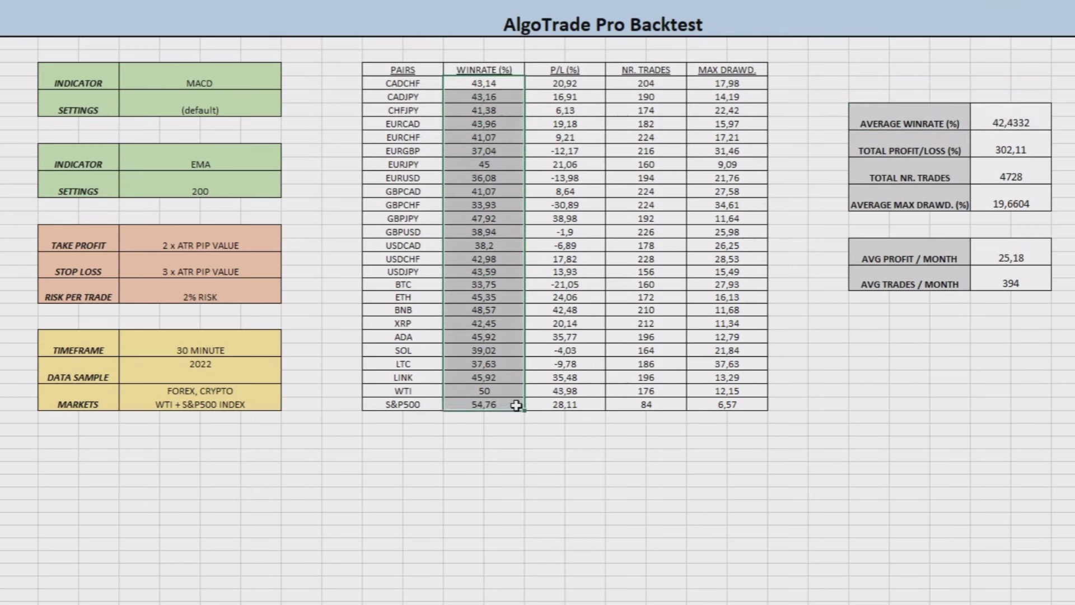
pyautogui.click(878, 440)
pyautogui.moveTo(873, 148); pyautogui.dragTo(1027, 151)
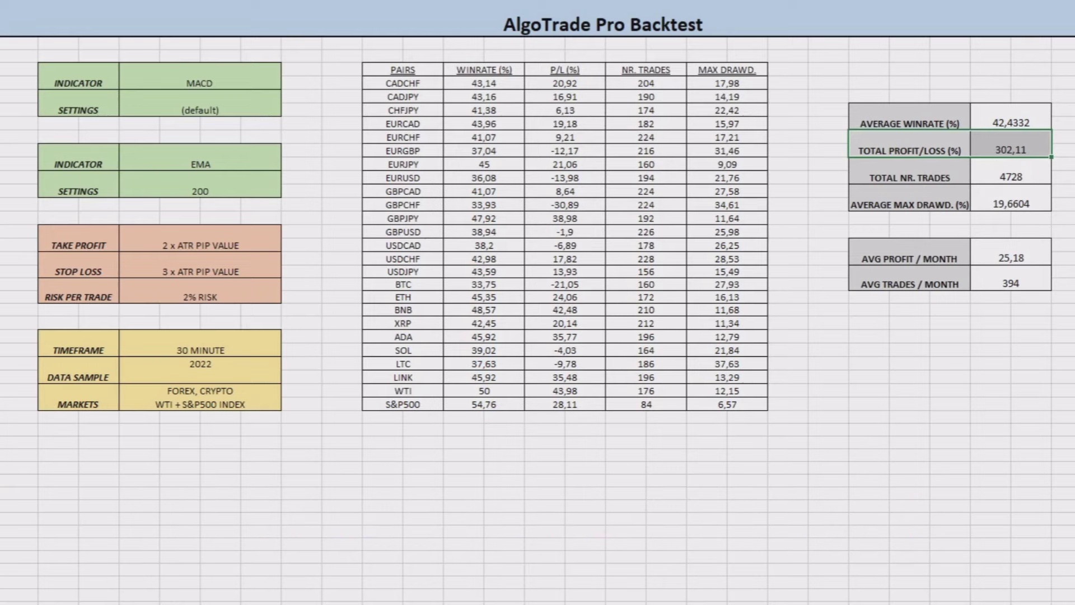
pyautogui.moveTo(954, 203); pyautogui.dragTo(1012, 201)
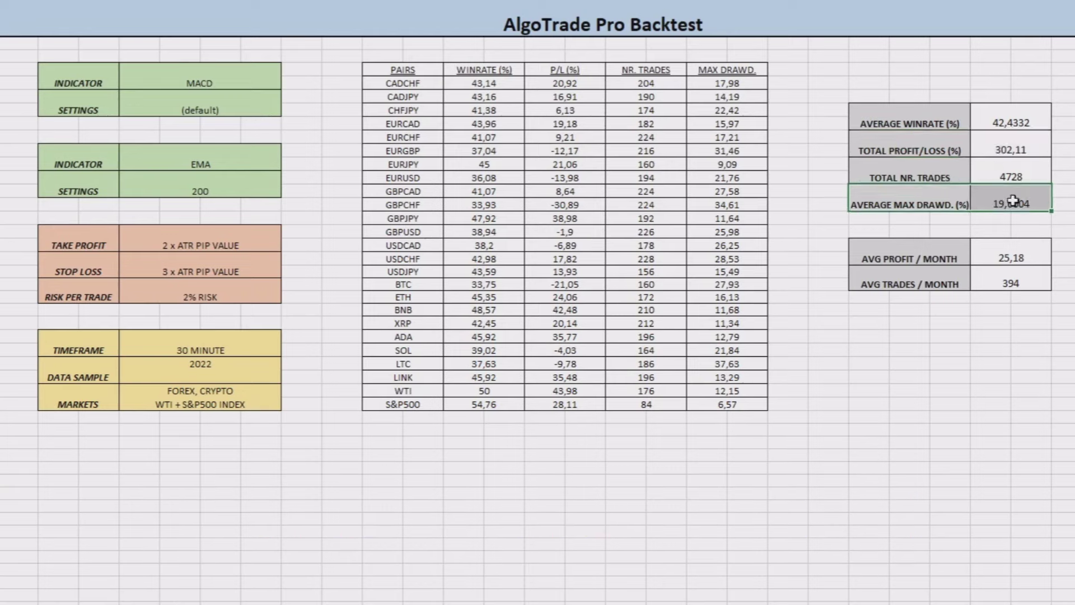
pyautogui.click(1015, 115)
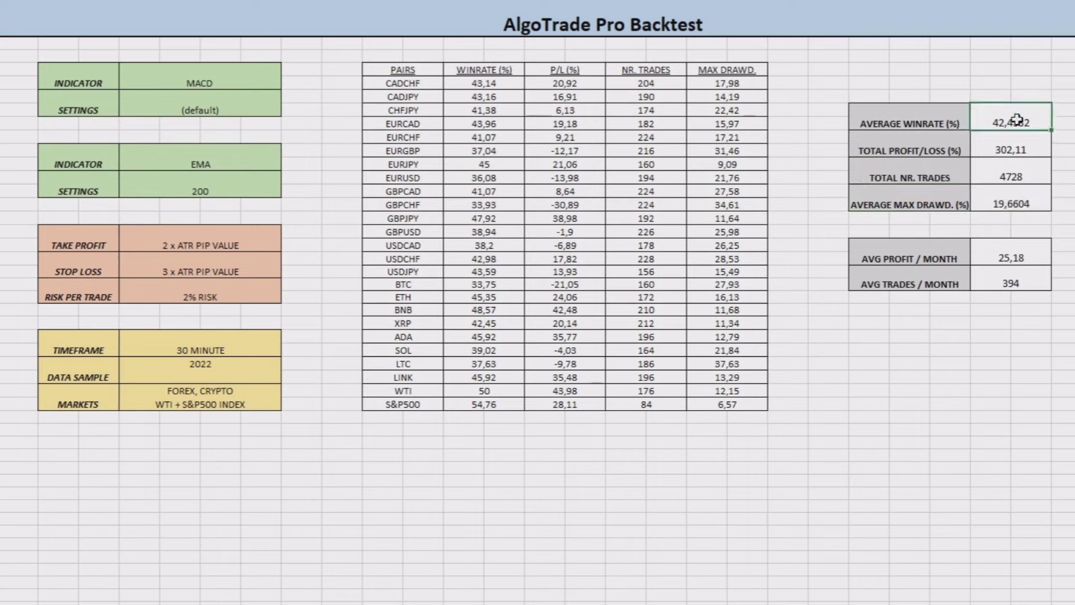
pyautogui.click(1036, 204)
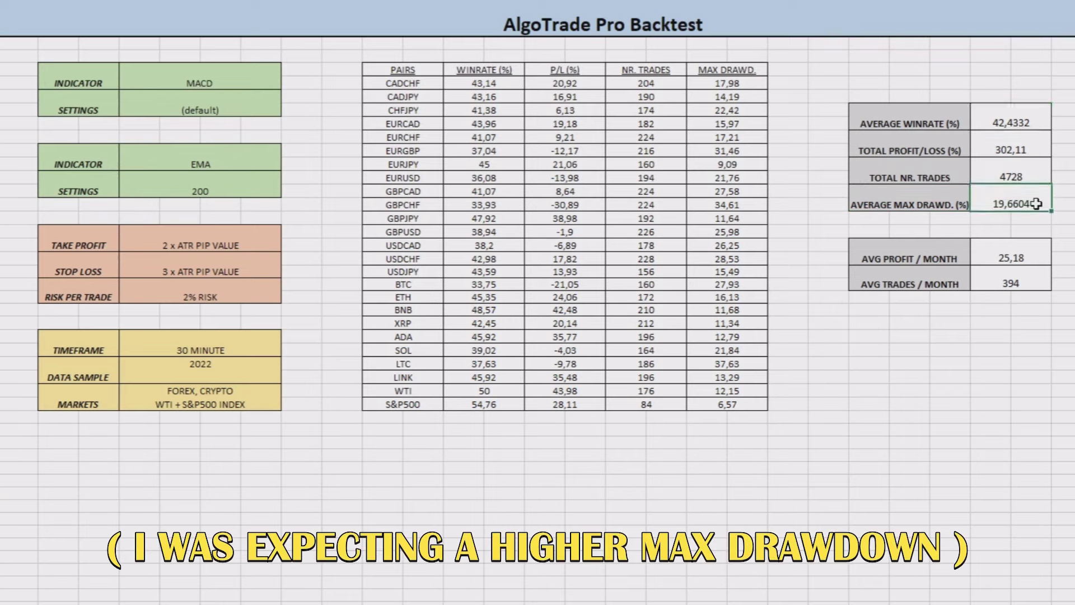
pyautogui.click(1033, 126)
pyautogui.click(1033, 204)
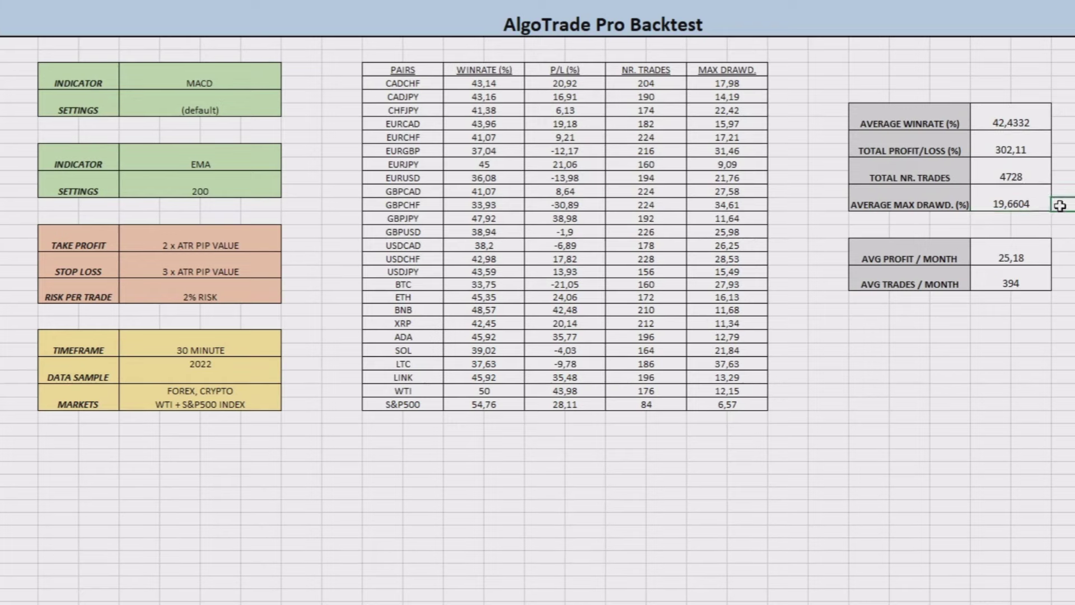
pyautogui.moveTo(1002, 150); pyautogui.dragTo(917, 151)
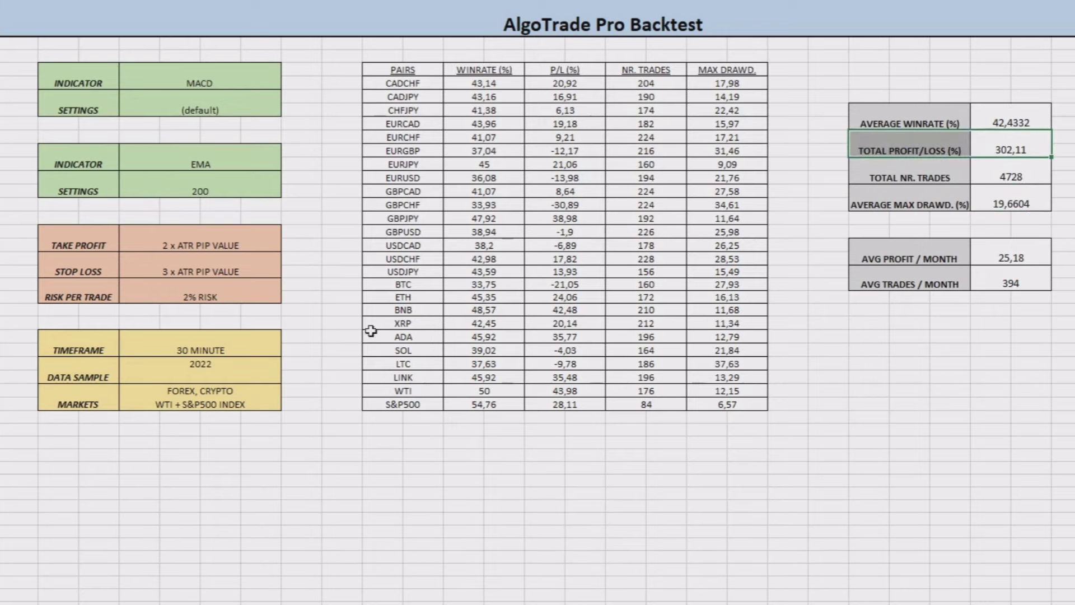
pyautogui.moveTo(228, 370); pyautogui.dragTo(99, 371)
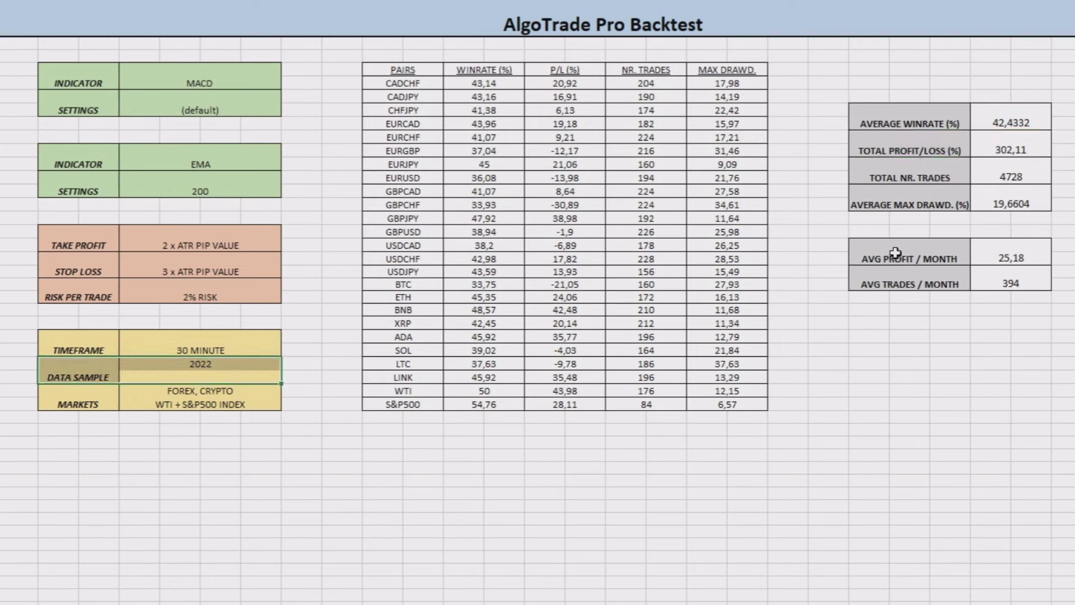
pyautogui.moveTo(894, 252); pyautogui.dragTo(977, 255)
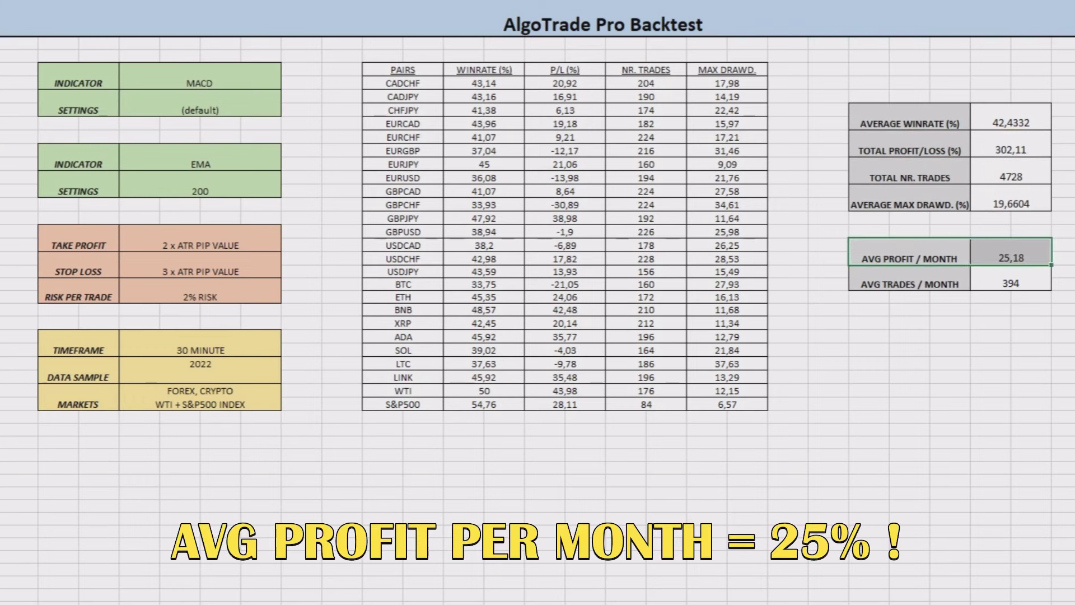
pyautogui.moveTo(904, 286); pyautogui.dragTo(1010, 285)
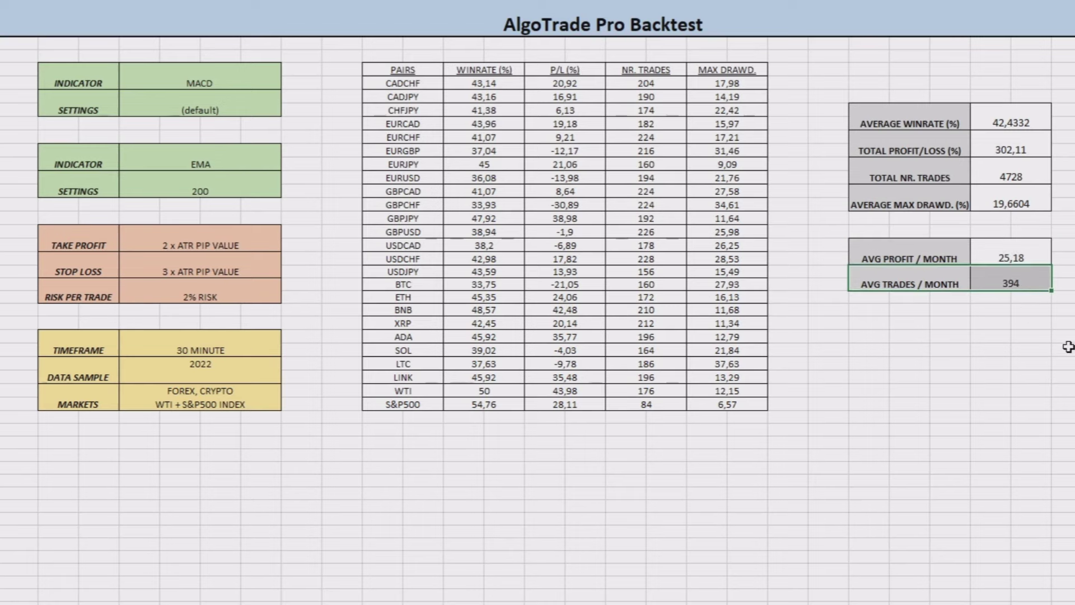
pyautogui.click(1068, 347)
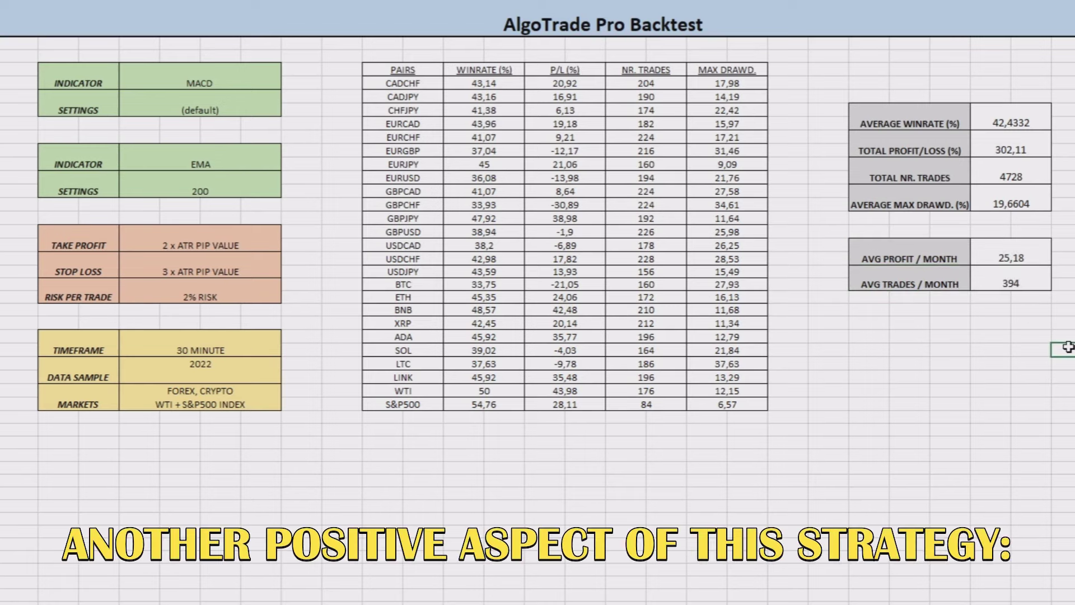